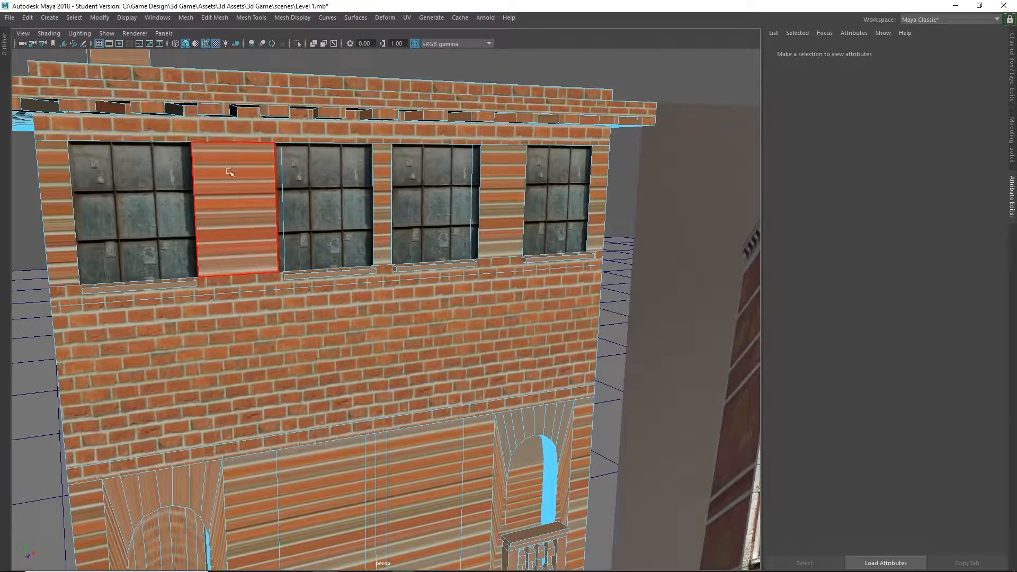
click(63, 240)
click(246, 227)
click(381, 205)
click(502, 218)
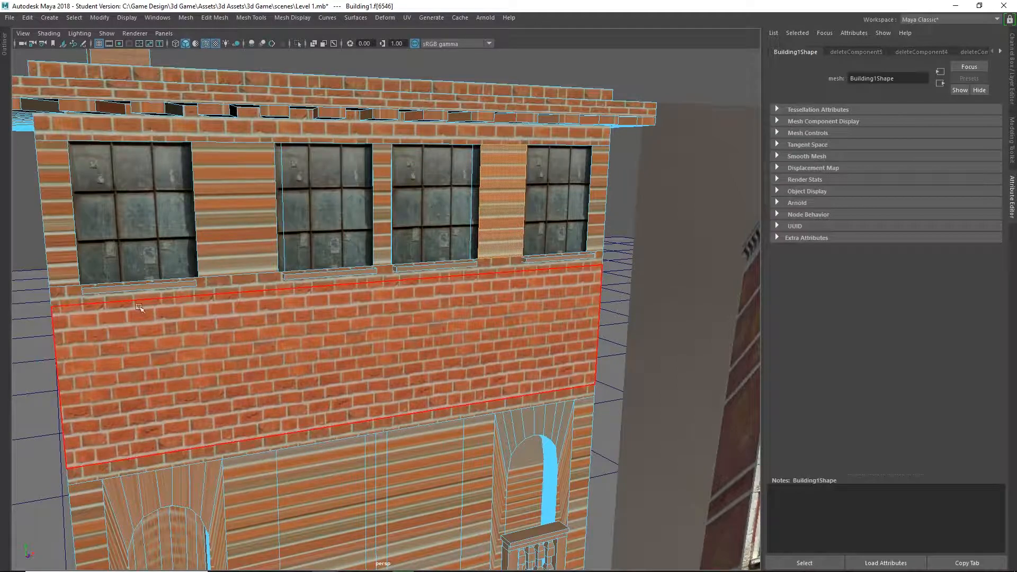
scroll(86, 231, up, 1)
scroll(80, 220, down, 1)
Select the wall panels between and beside the top-floor windows together with the front faces of the four window sills.
click(56, 197)
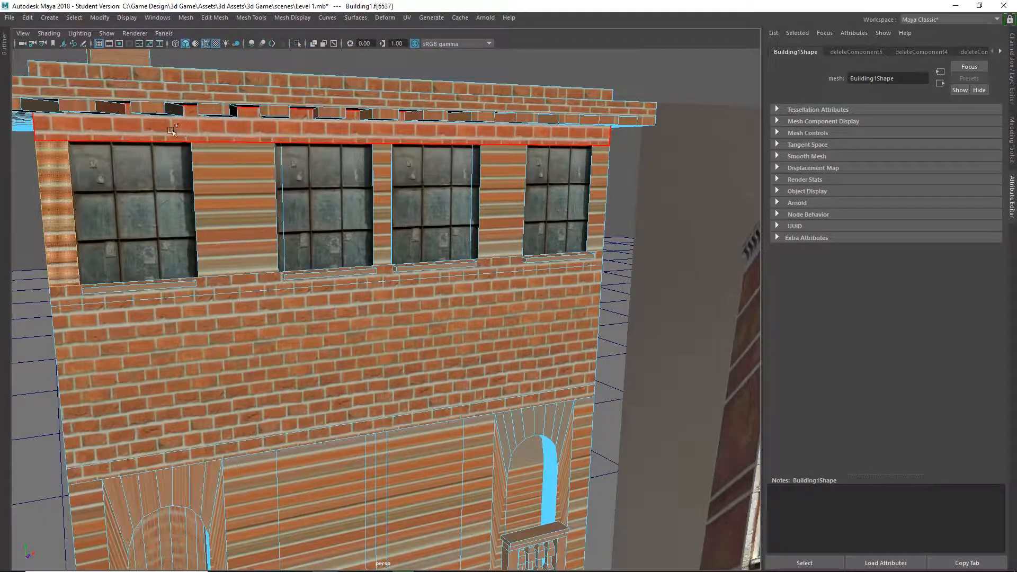
shift+click(233, 210)
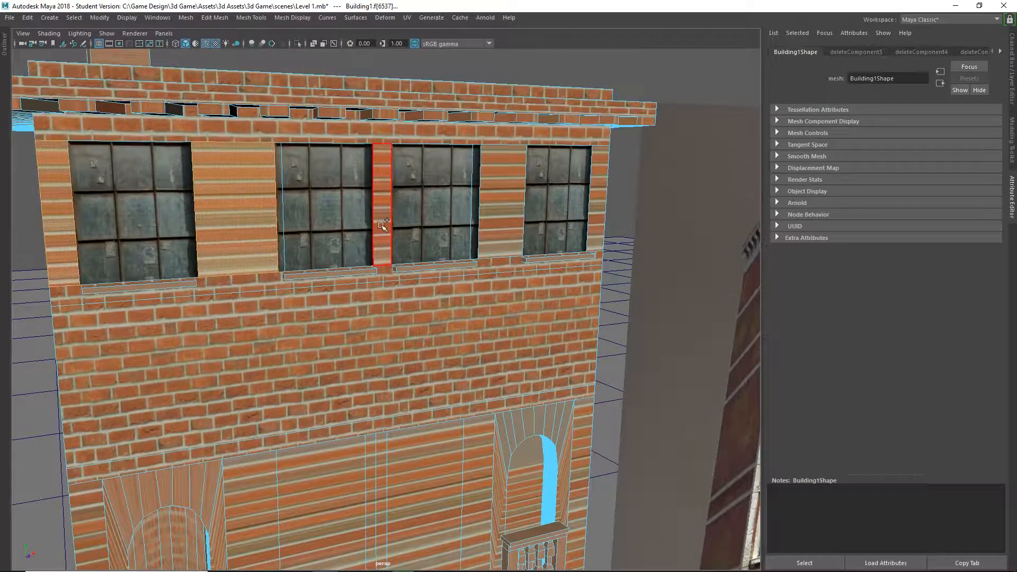
shift+click(382, 226)
shift+click(501, 207)
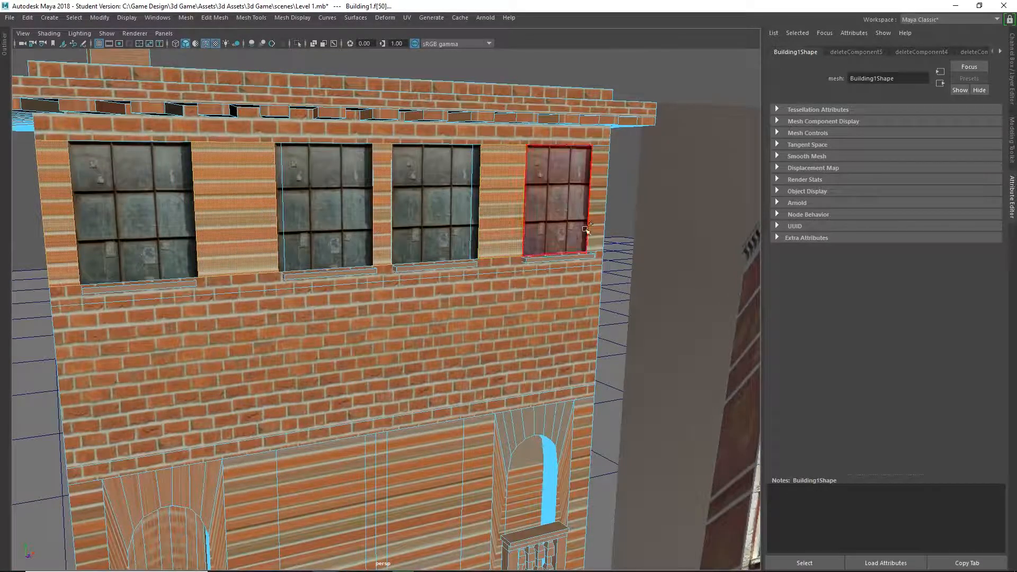
shift+click(575, 260)
shift+click(436, 266)
shift+click(330, 271)
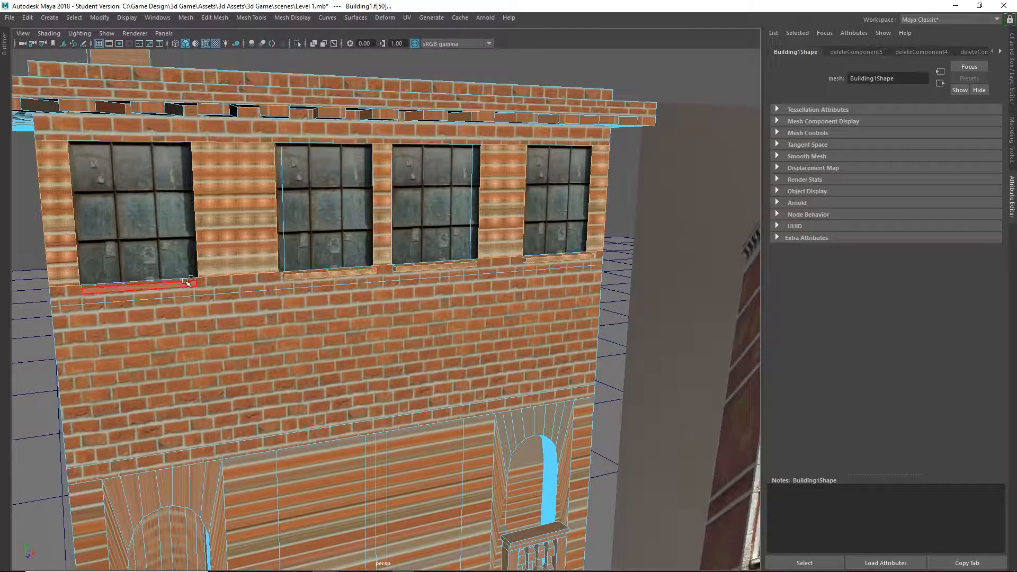
shift+click(173, 288)
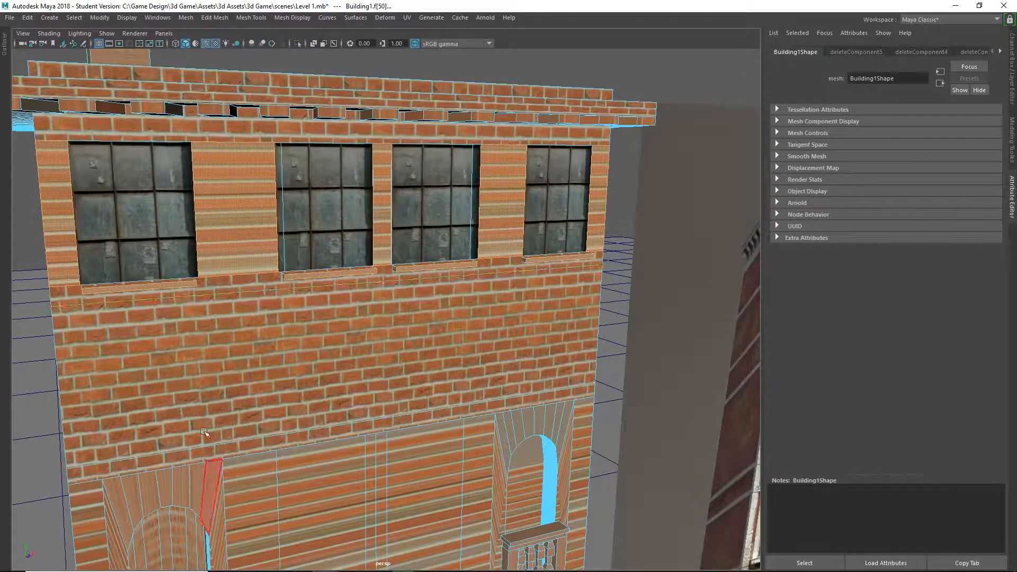
Assign a new Lambert material to the selected faces and name it White Brick.
right_click(246, 215)
click(236, 488)
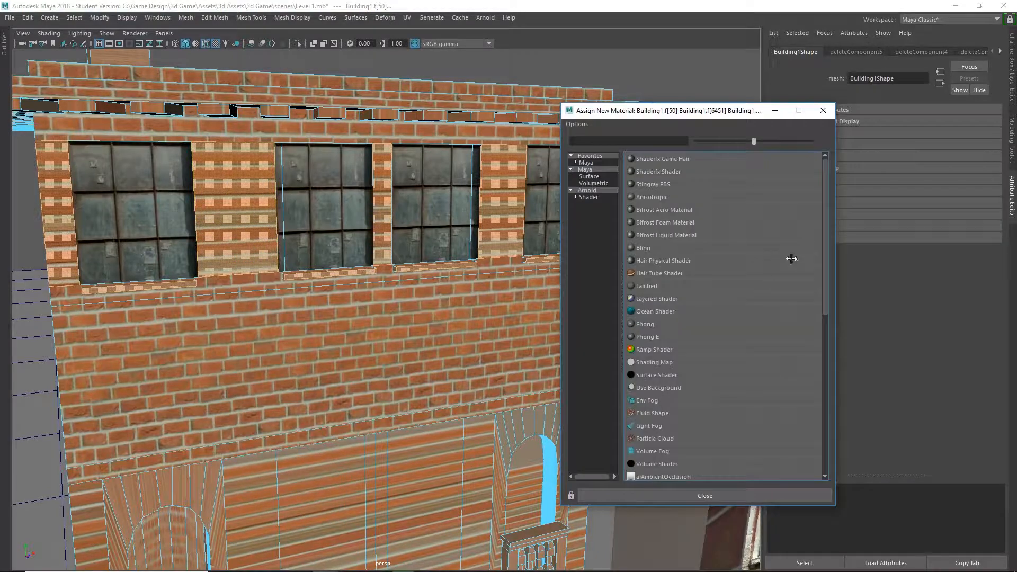
click(585, 163)
click(648, 172)
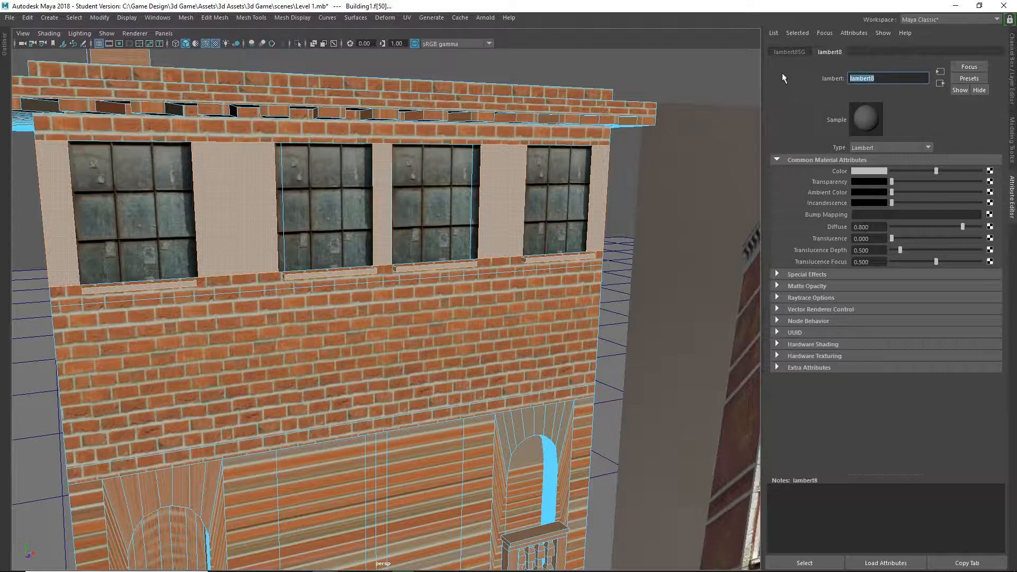
text(White Brick)
key(Return)
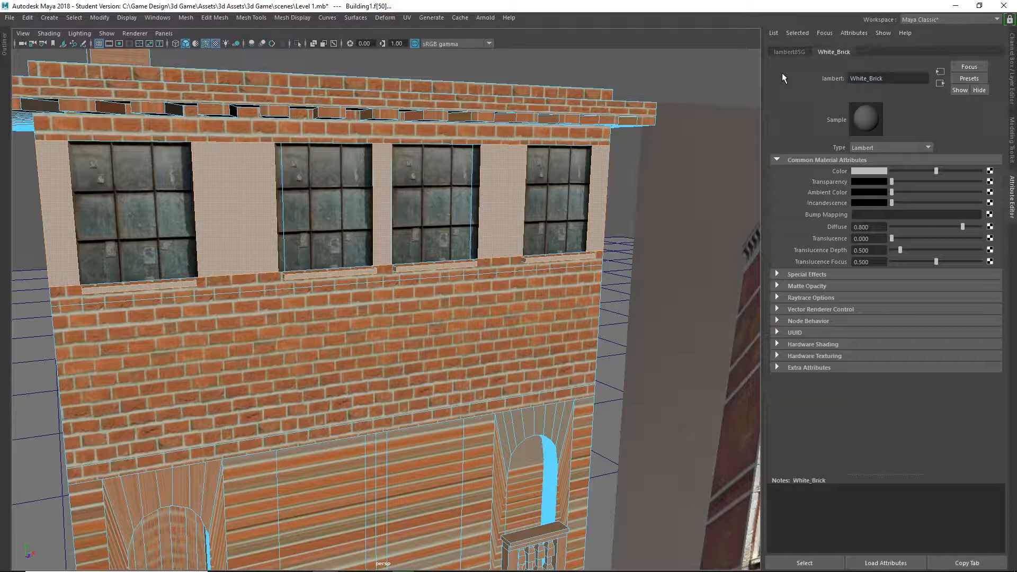
Connect a File texture to the material's color and open its image browser.
click(990, 171)
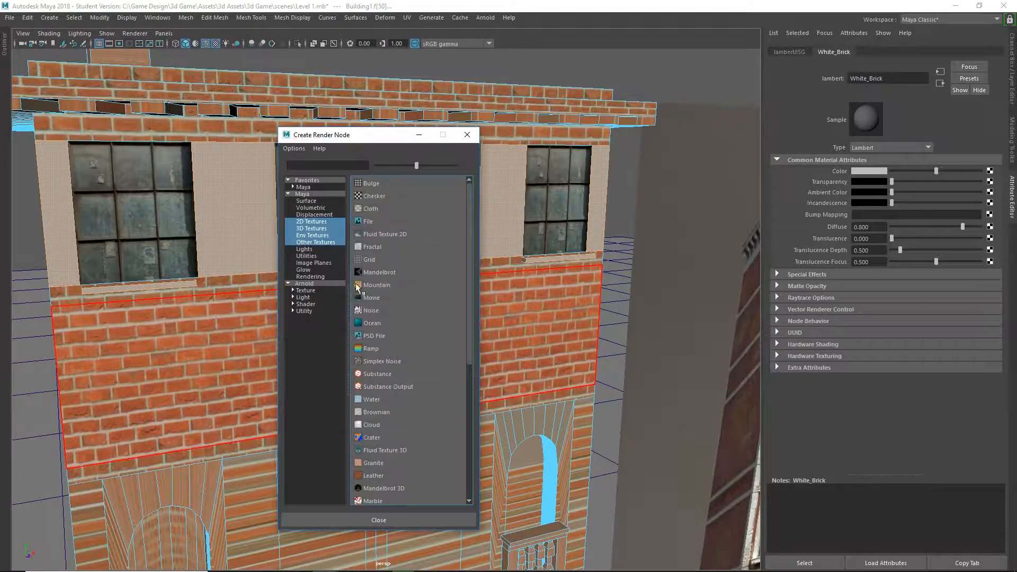
click(366, 222)
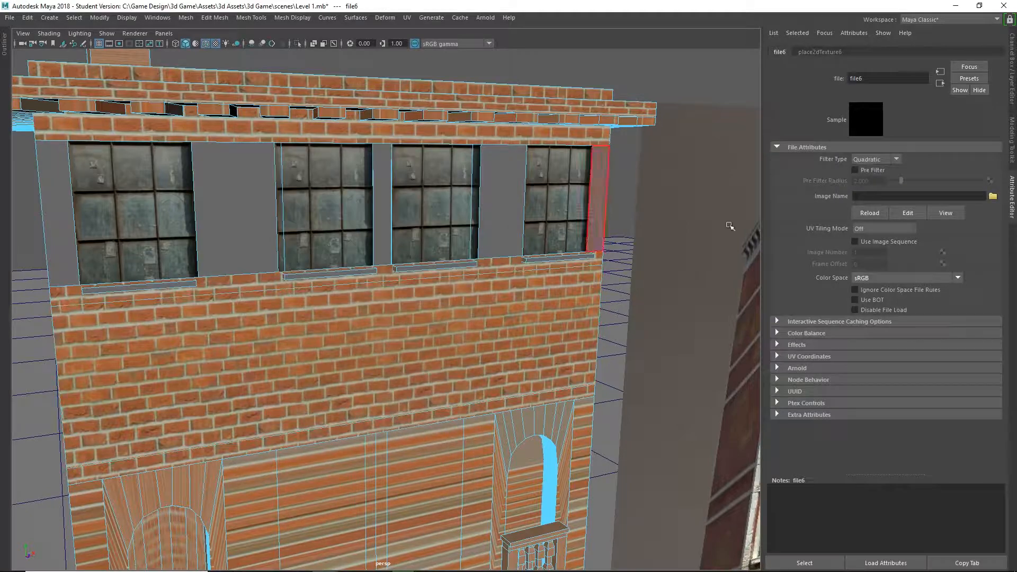
click(992, 197)
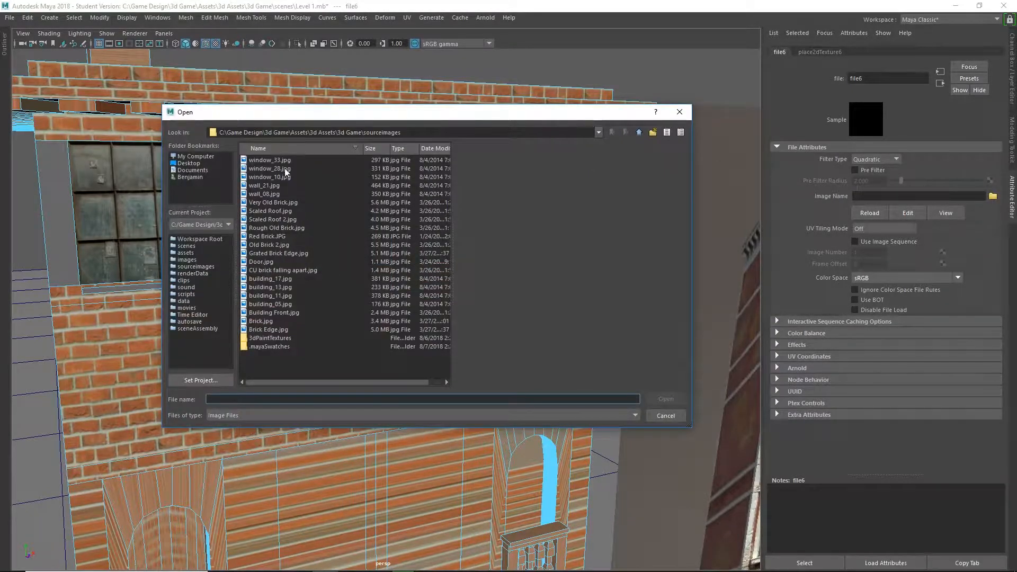
Preview the brick, roof, door and building images in the sourceimages folder to compare possible wall textures.
click(274, 229)
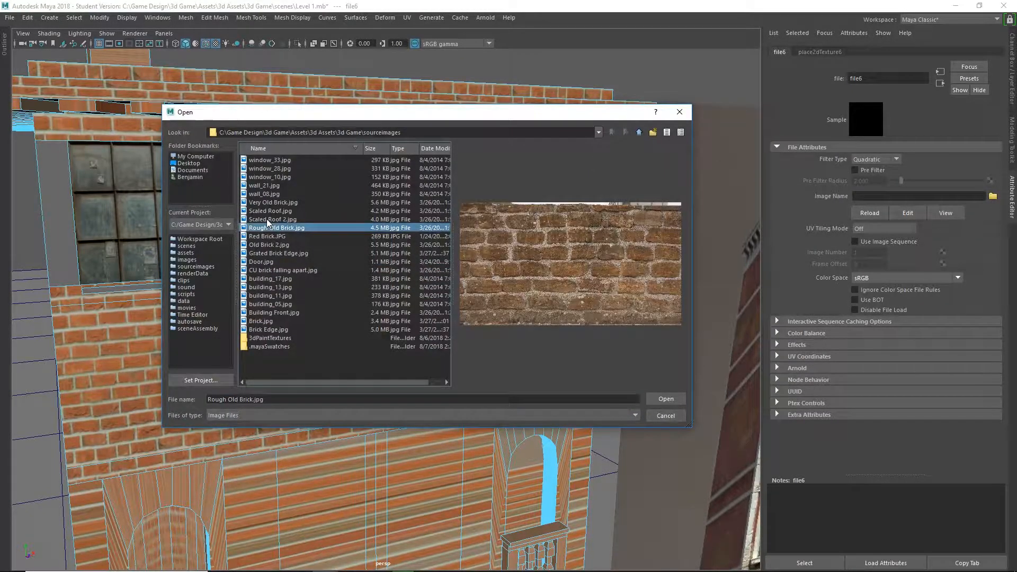
click(272, 219)
click(272, 211)
click(274, 203)
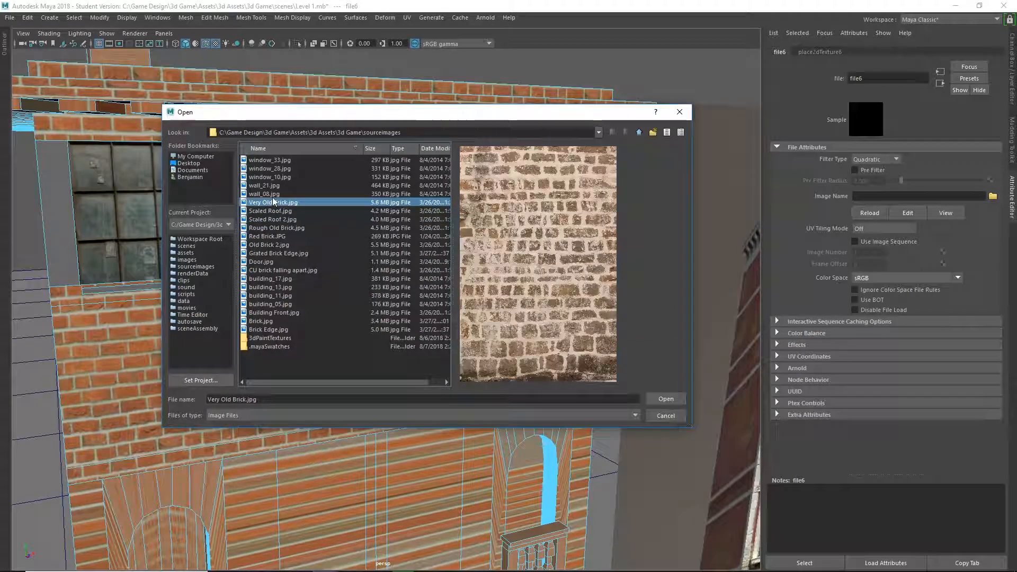
click(262, 237)
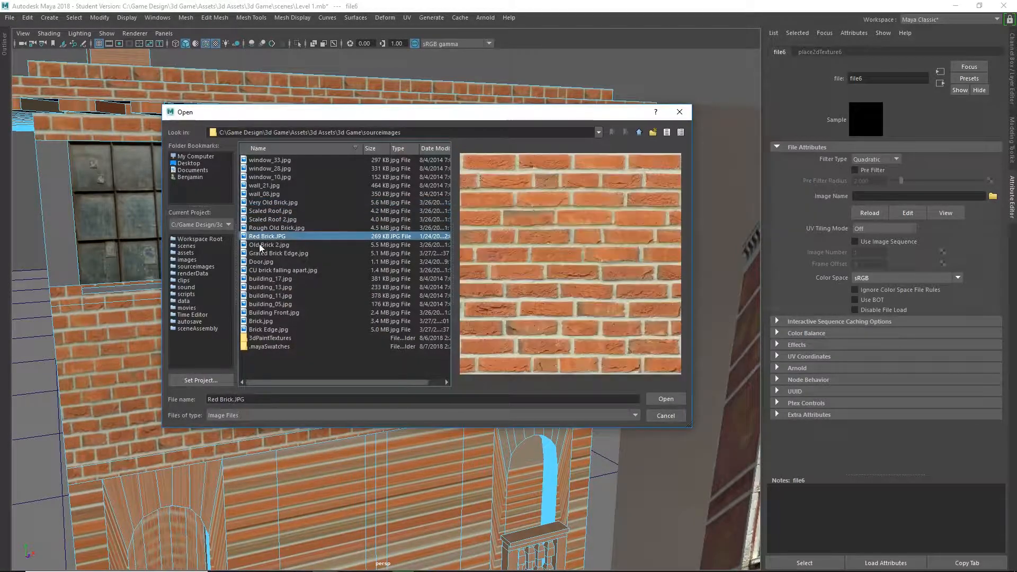
click(260, 245)
click(259, 254)
click(260, 262)
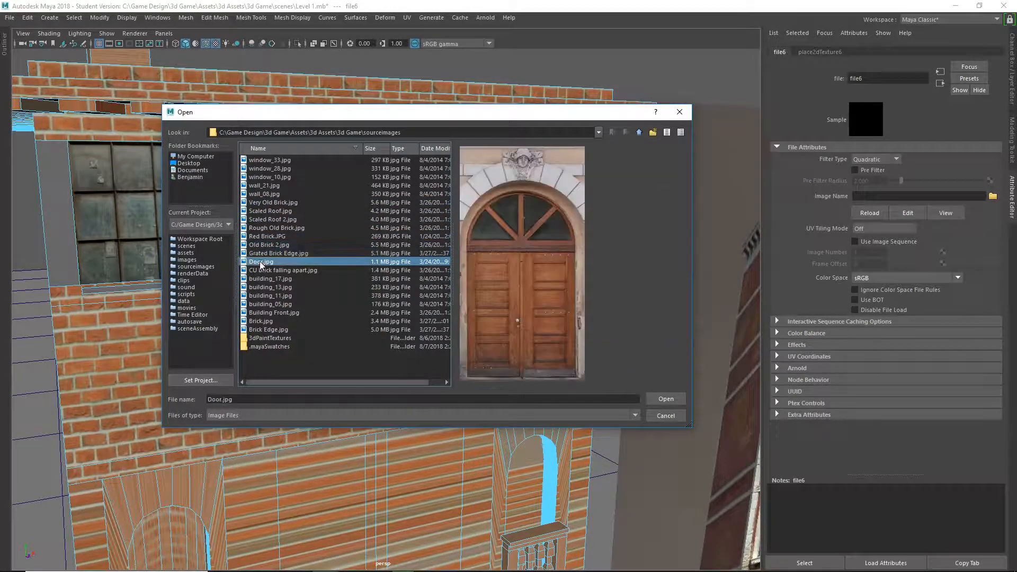
click(260, 271)
click(261, 282)
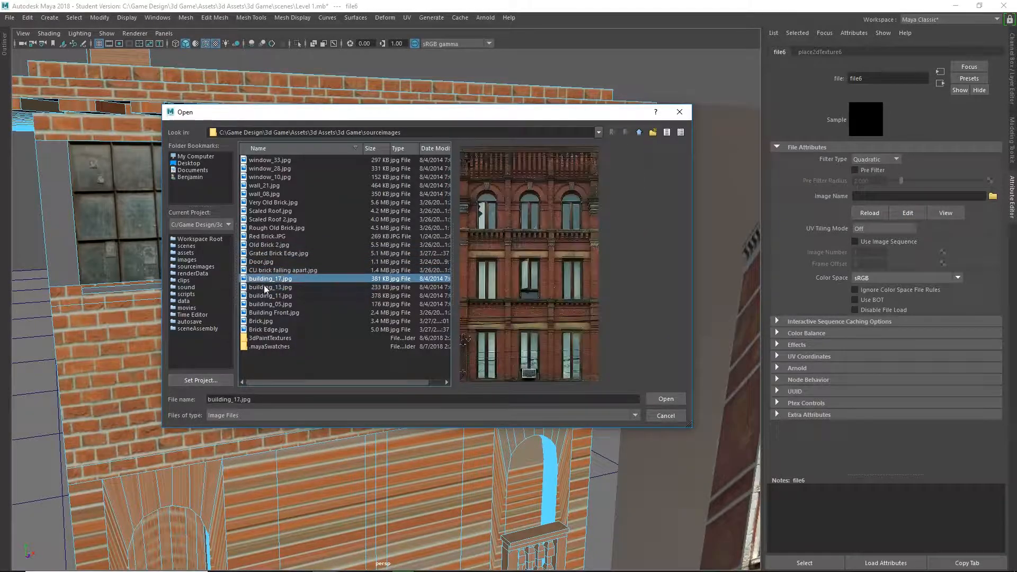
click(268, 330)
click(264, 322)
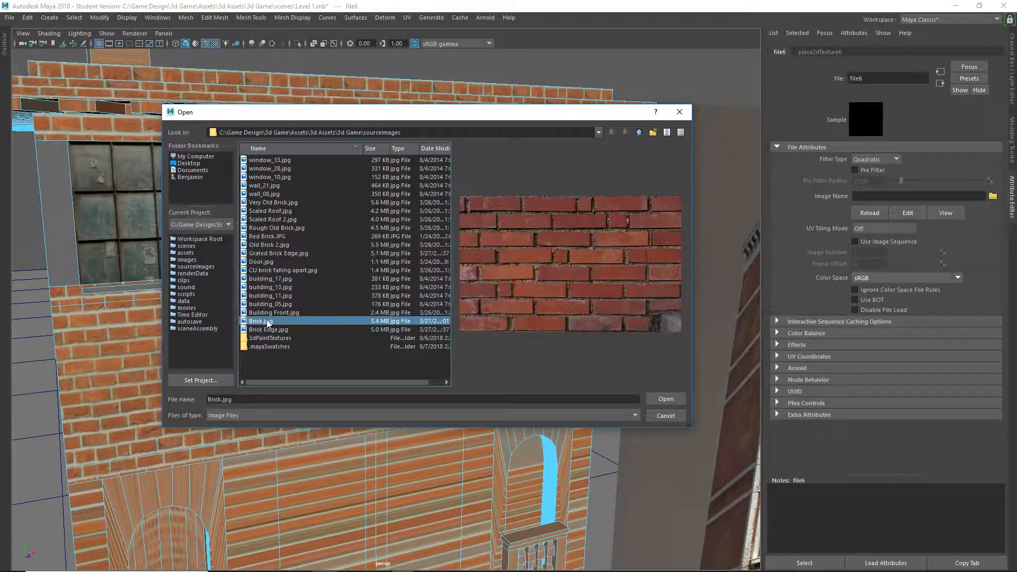
click(278, 227)
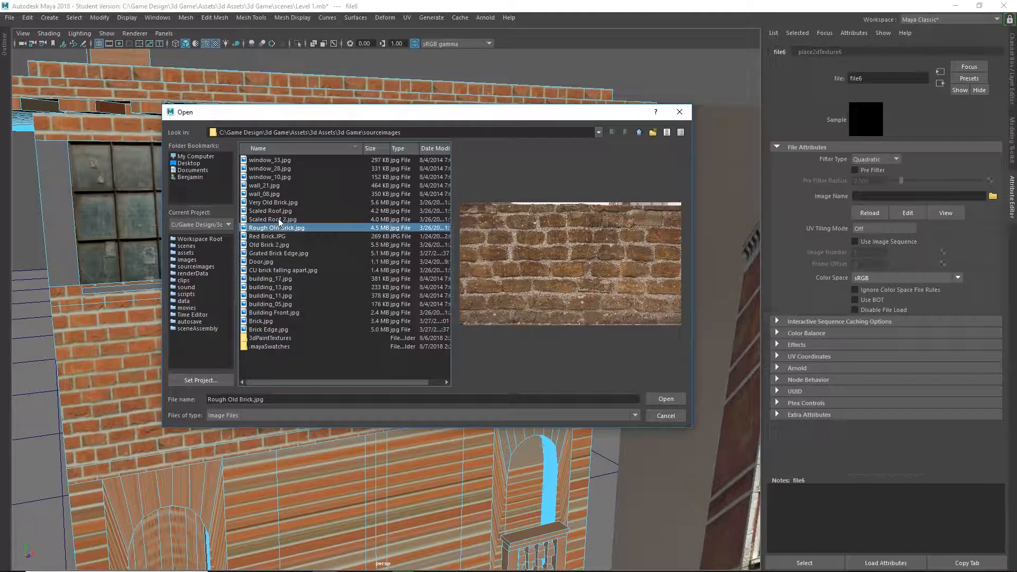
click(280, 219)
Load Very Old Brick.jpg as the texture image and continue past the student version notice.
click(273, 204)
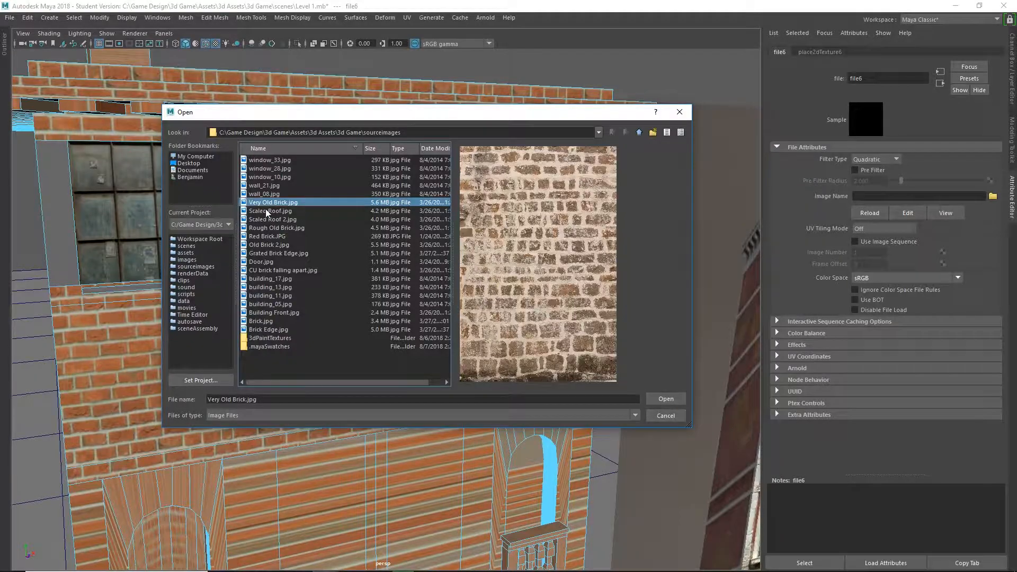
click(665, 399)
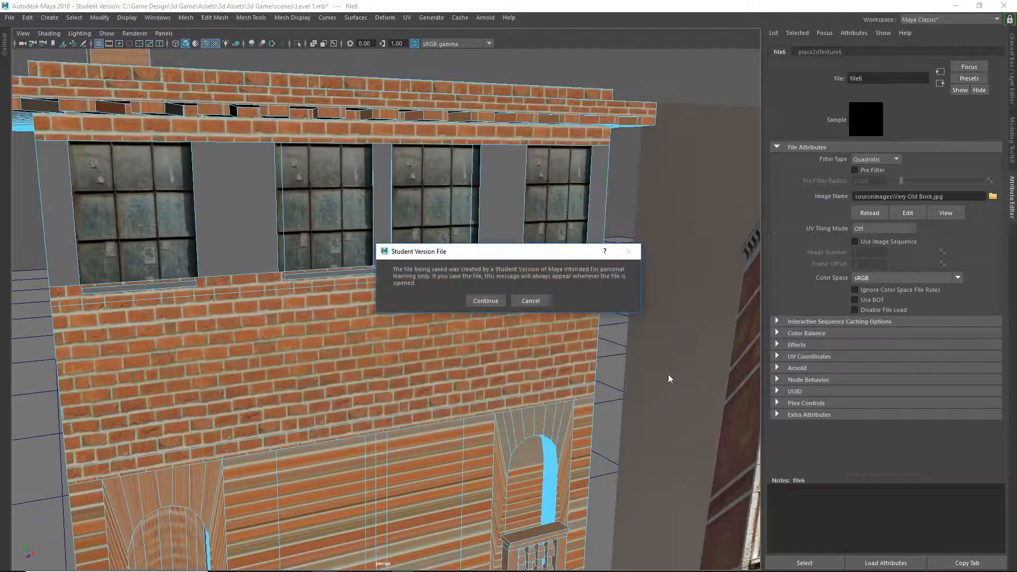
click(486, 300)
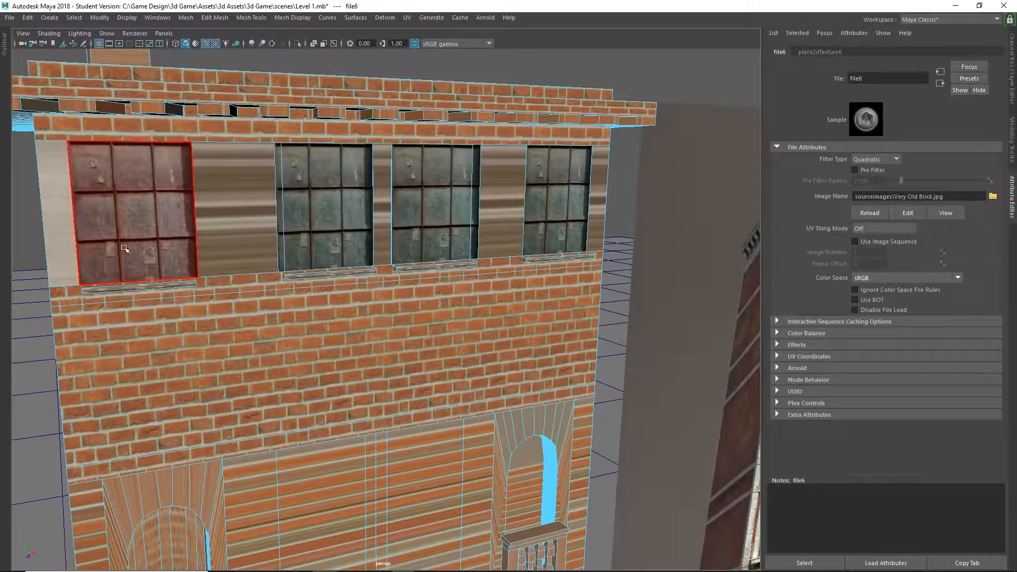
Apply planar UV mapping to the five top-floor wall panels around the windows and enlarge the projection to about 59.4 wide by 12.1 high.
click(55, 213)
shift+click(263, 242)
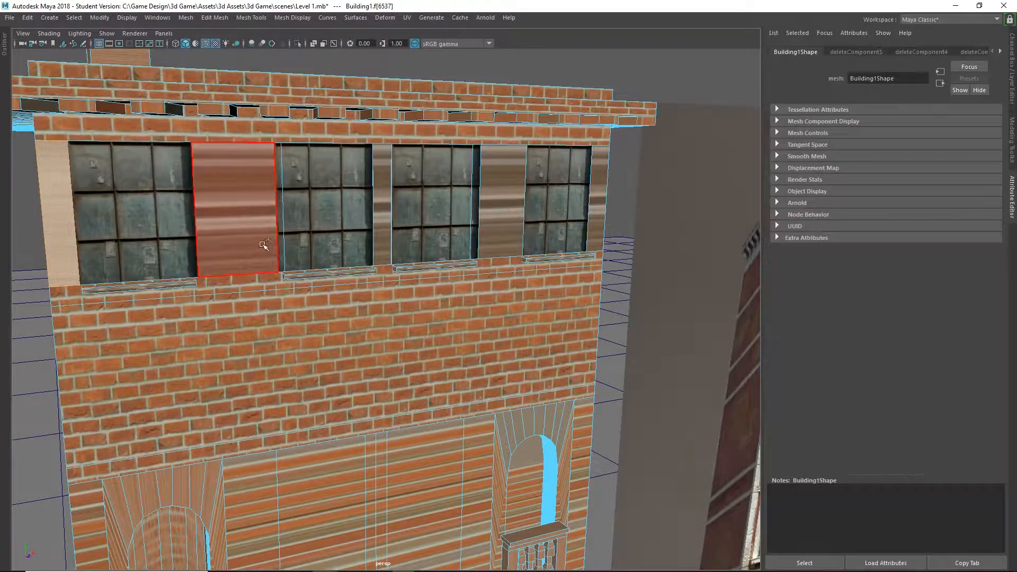
shift+click(382, 211)
shift+click(495, 227)
shift+click(598, 212)
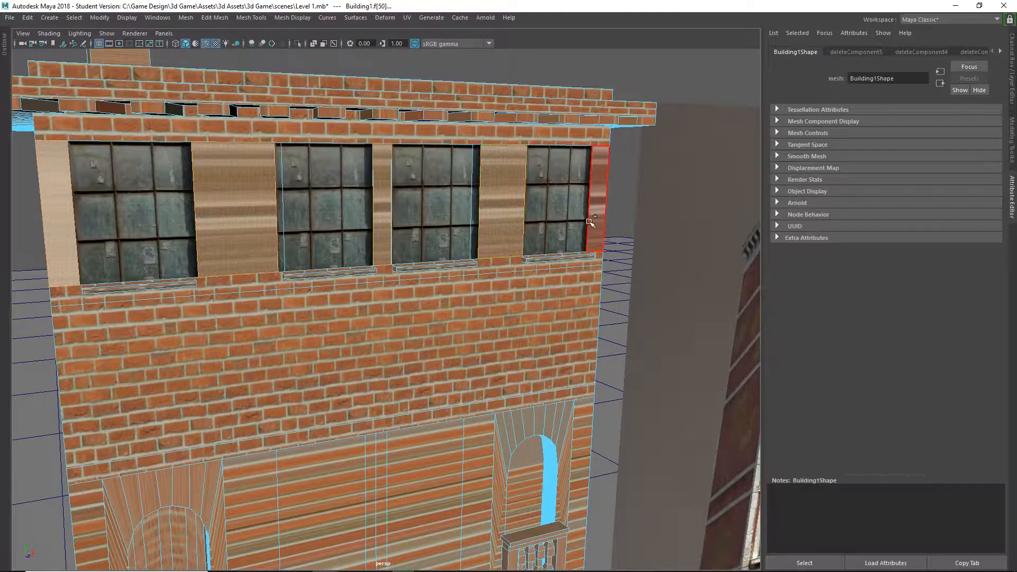
click(406, 18)
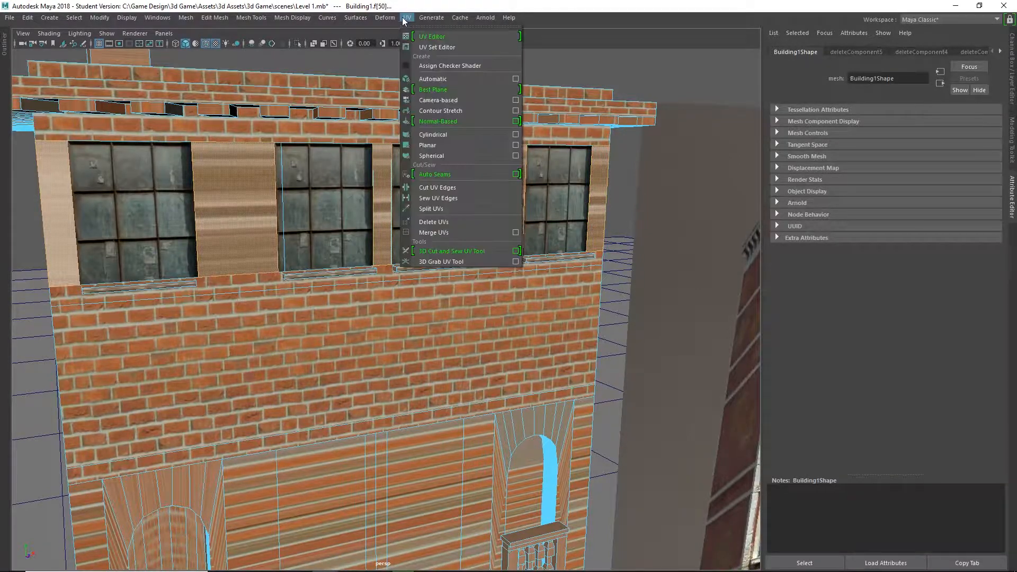
click(436, 147)
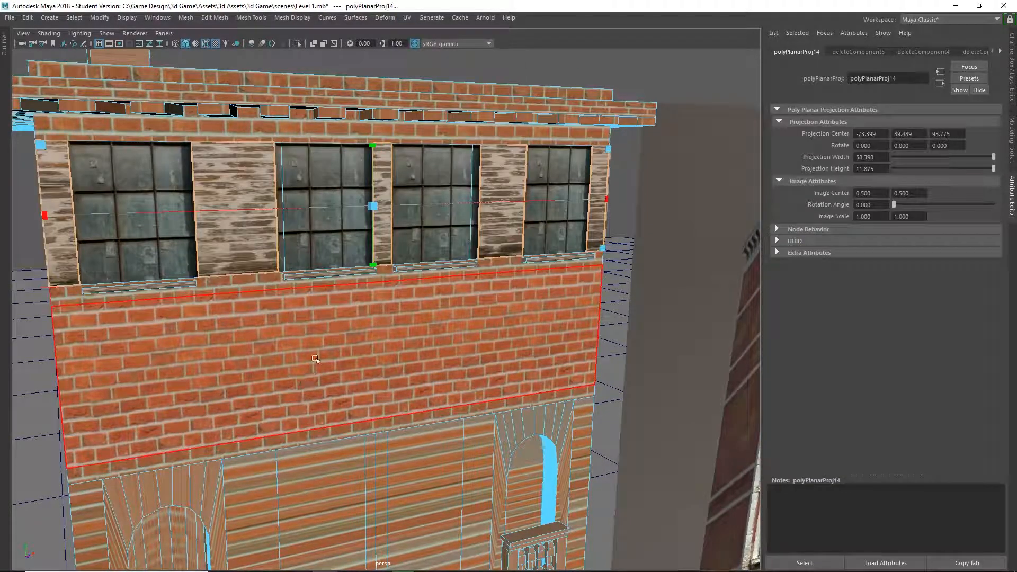
drag(608, 152, 598, 129)
click(677, 191)
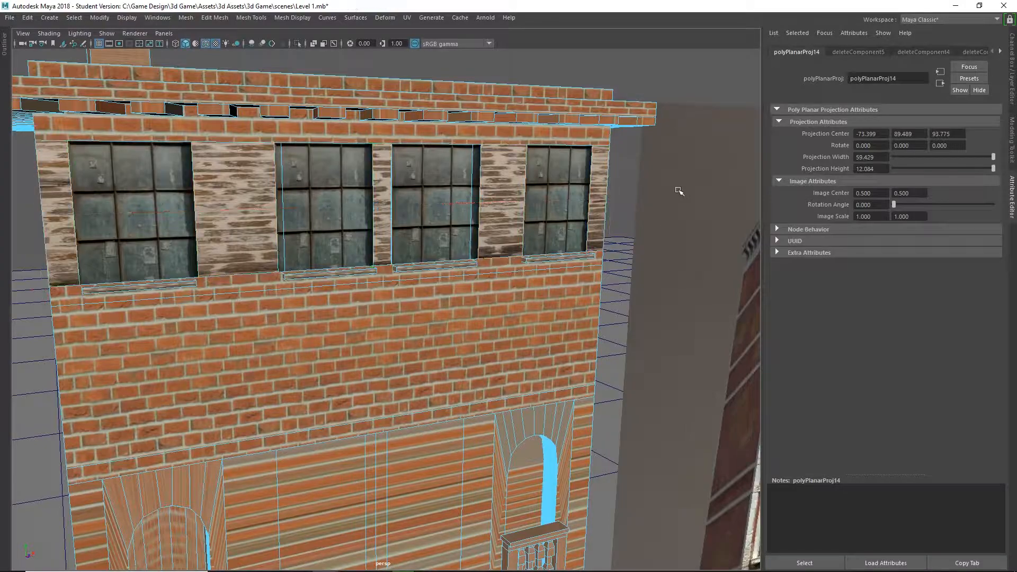
Examine the front facade from several angles, from the top-floor windows down to the stretched wall and arched openings of the balcony floor.
scroll(582, 293, down, 5)
alt+drag(581, 292, 506, 296)
scroll(327, 298, up, 5)
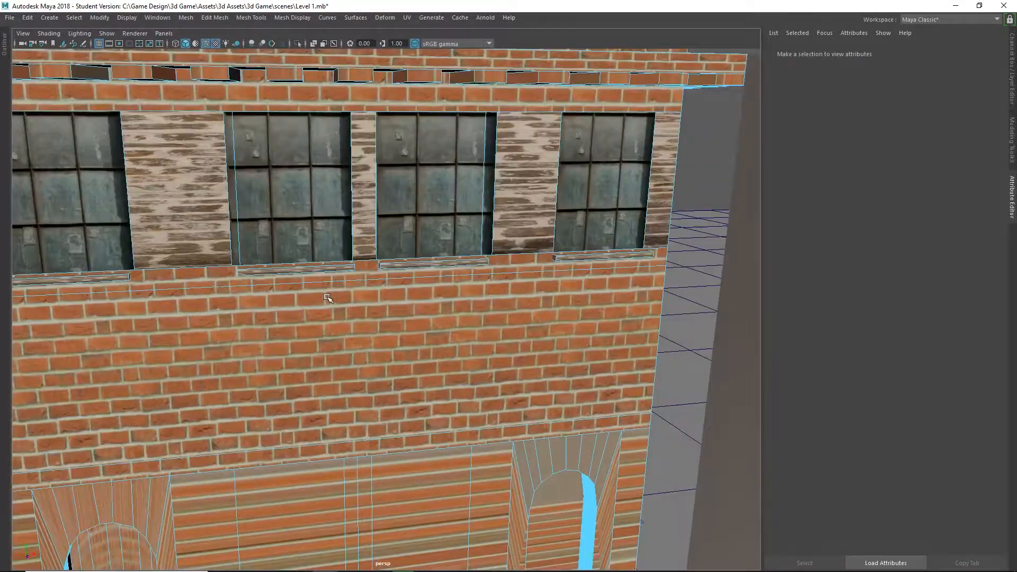
alt+drag(693, 256, 499, 243)
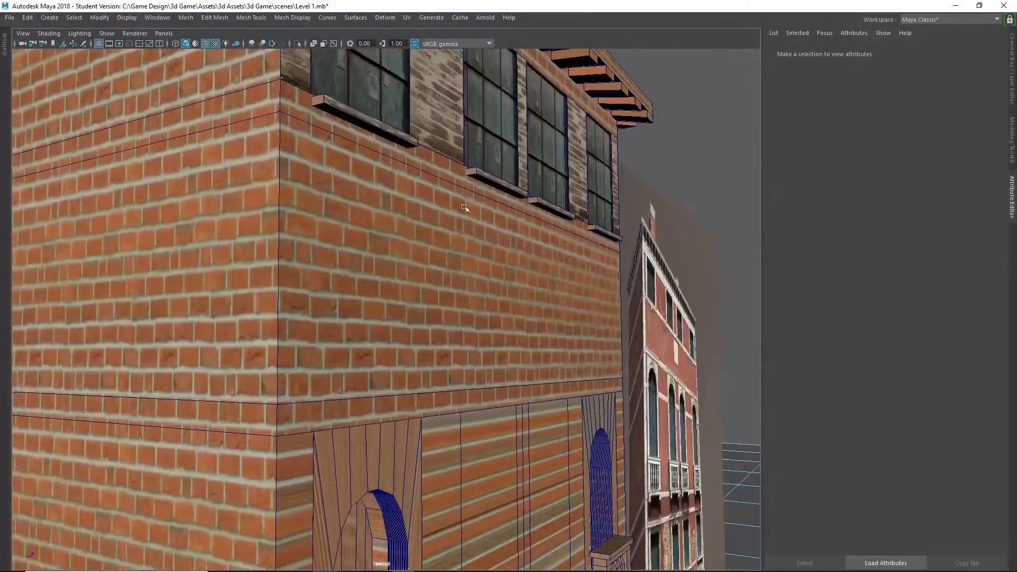
alt+drag(645, 259, 567, 280)
scroll(568, 282, down, 5)
scroll(569, 283, up, 2)
alt+middle_drag(570, 283, 500, 105)
click(451, 360)
alt+drag(490, 341, 551, 318)
scroll(484, 334, up, 1)
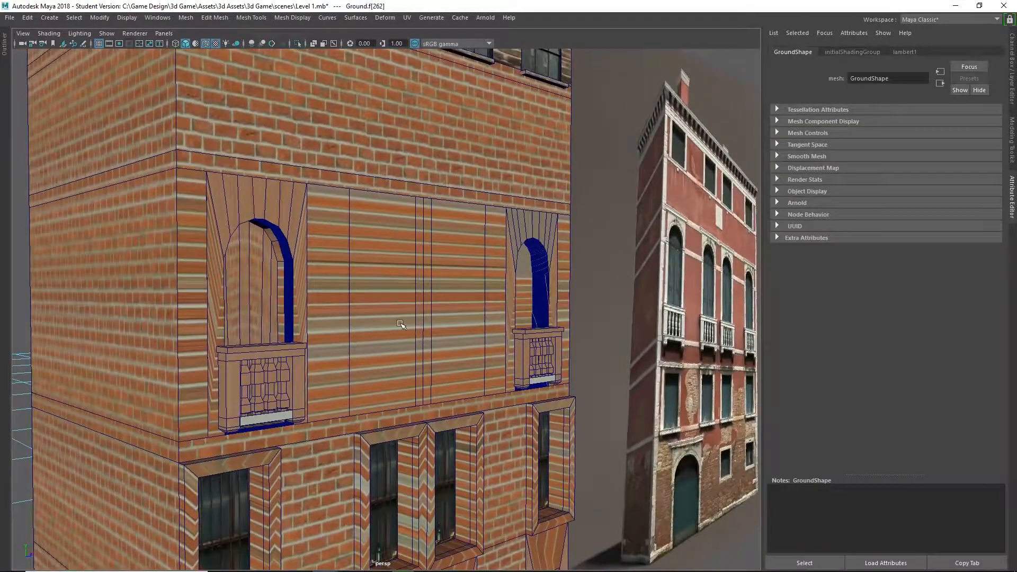
double_click(403, 323)
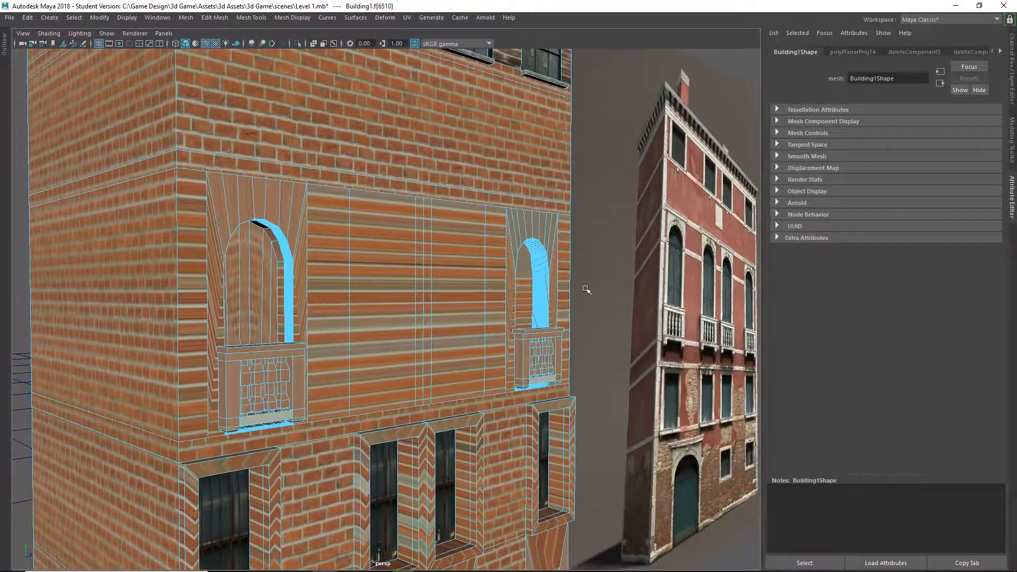
key(ctrl+z)
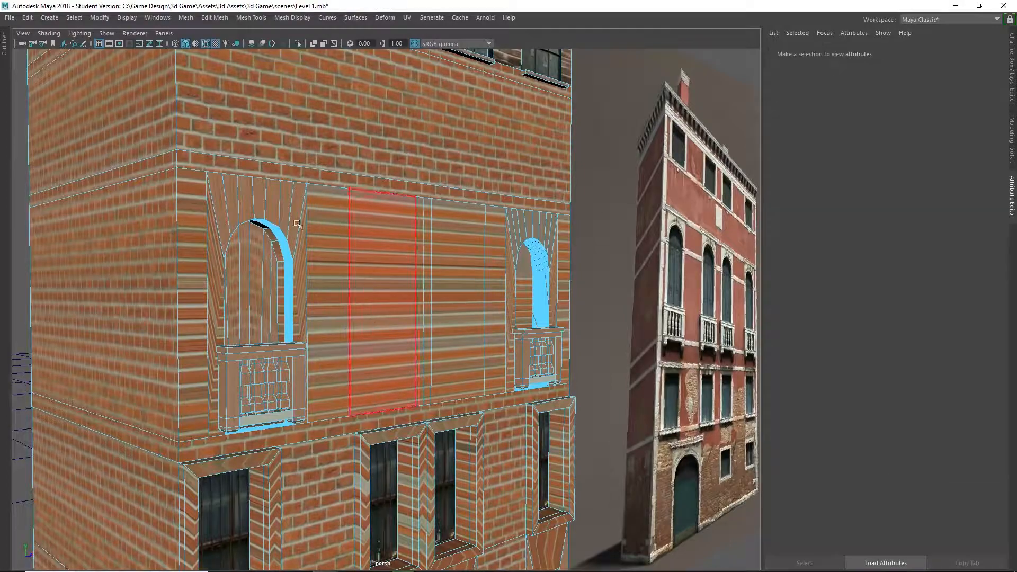
mouse_move(551, 283)
alt+mouse_down()
mouse_move(479, 284)
mouse_move(534, 283)
alt+mouse_up()
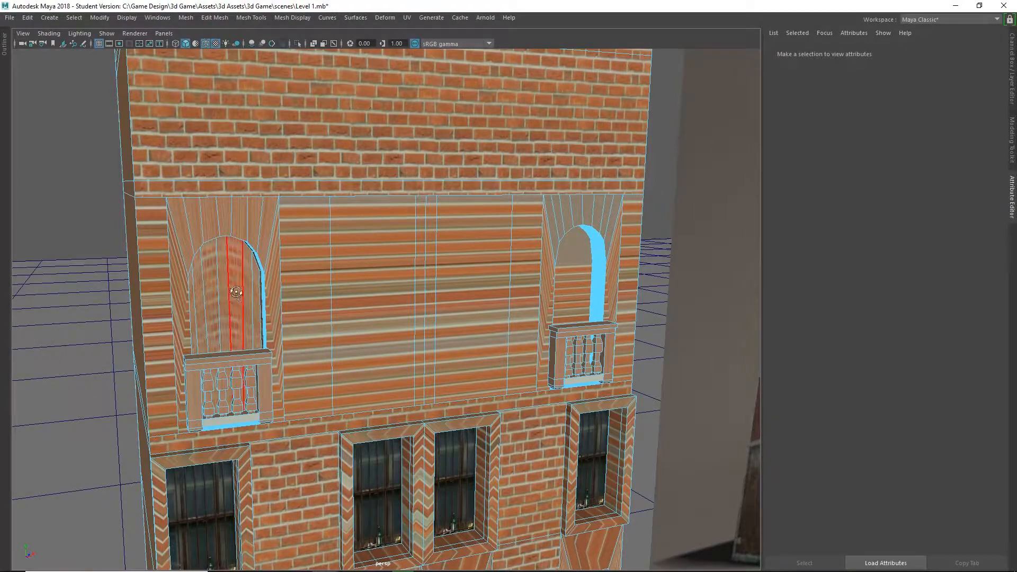
mouse_move(236, 292)
alt+mouse_down()
mouse_move(280, 293)
mouse_move(237, 302)
alt+mouse_up()
alt+middle_drag(288, 313, 240, 238)
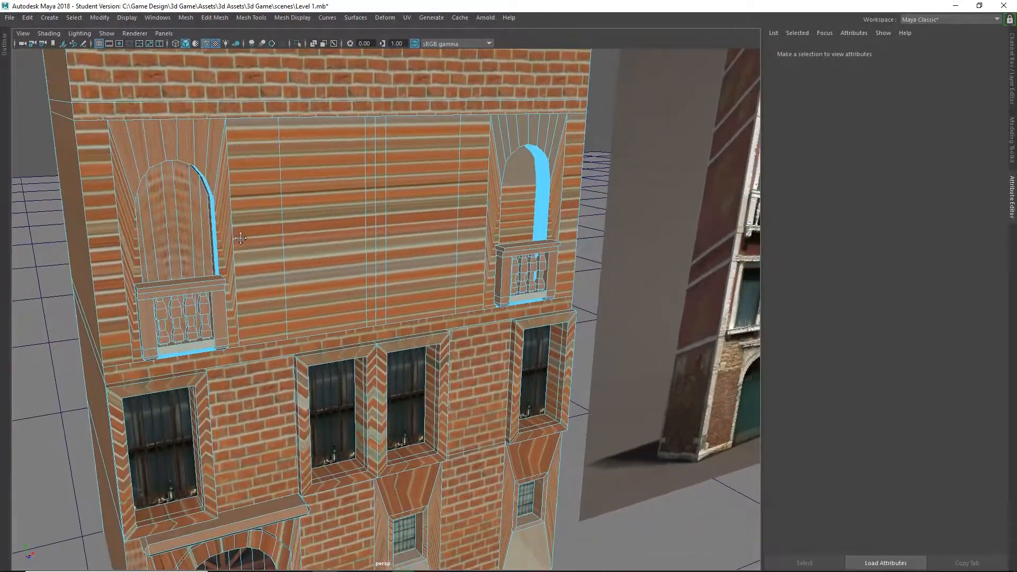
alt+drag(241, 238, 279, 254)
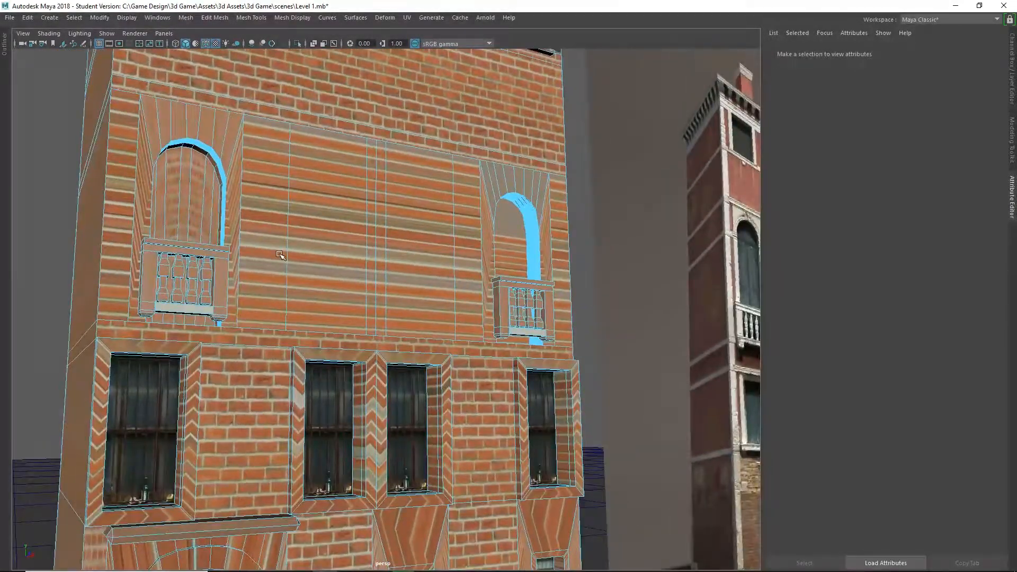
Delete the stretched wall face at the balcony floor's outer left edge and the one just right of the left arch.
alt+drag(422, 332, 450, 260)
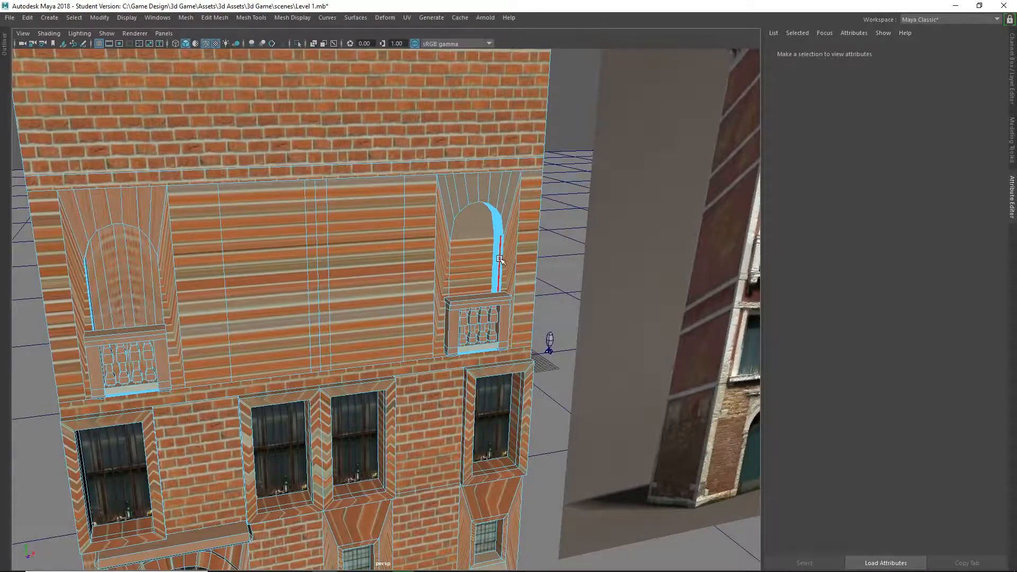
scroll(515, 259, up, 8)
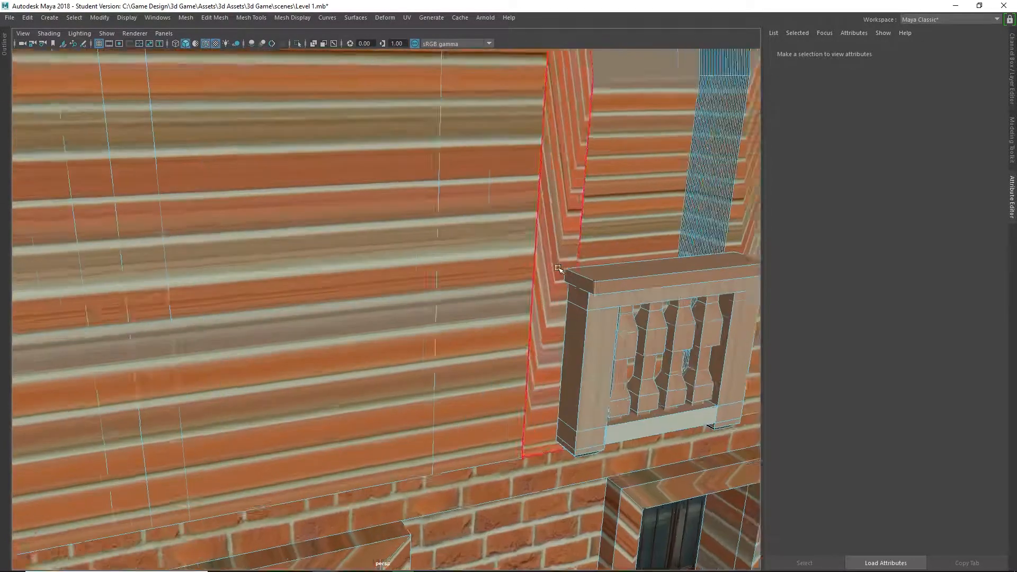
alt+middle_drag(402, 264, 138, 320)
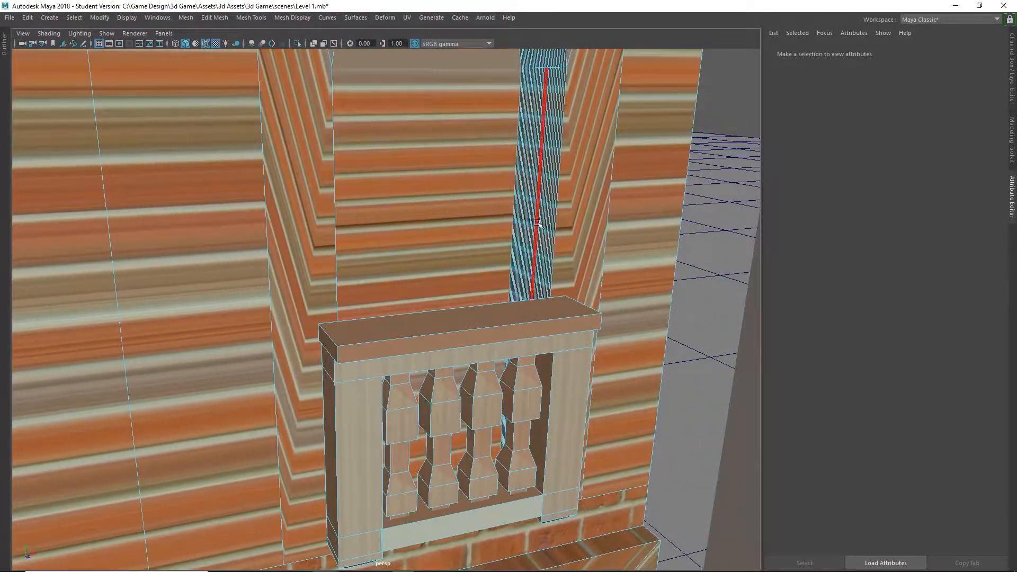
scroll(407, 307, down, 4)
scroll(407, 307, down, 6)
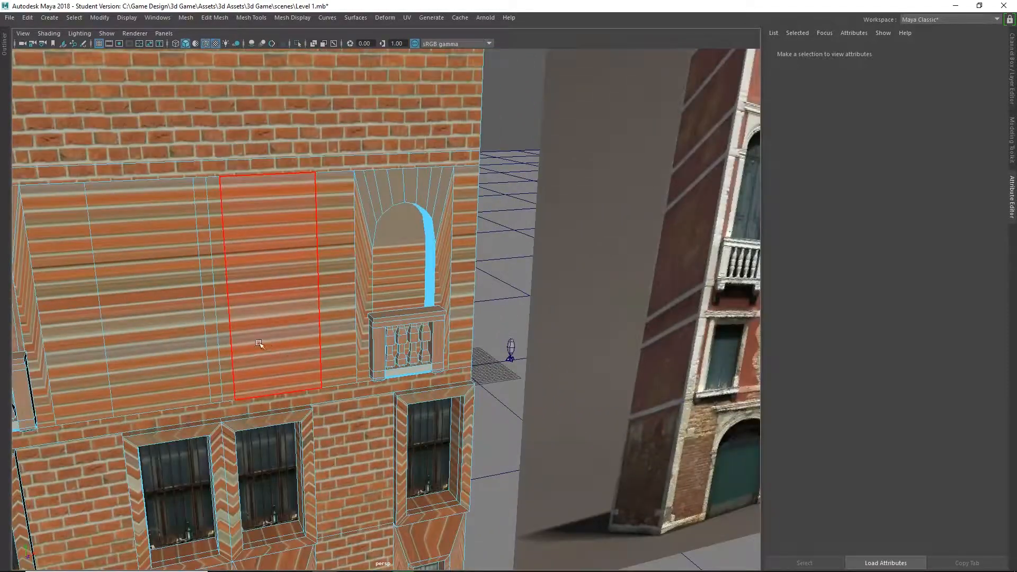
alt+middle_drag(260, 344, 510, 311)
scroll(371, 305, up, 2)
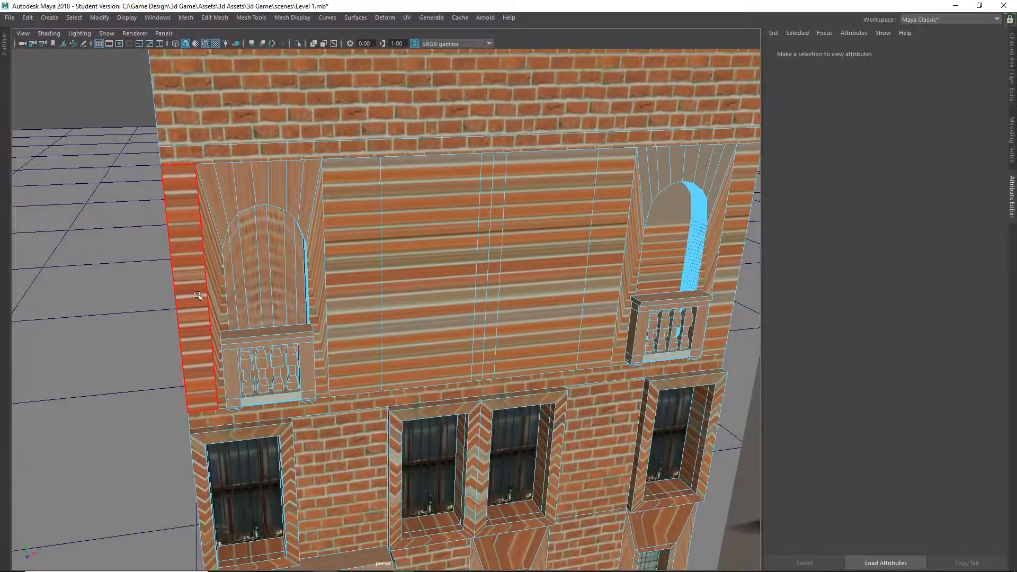
click(194, 298)
right_drag(363, 267, 357, 229)
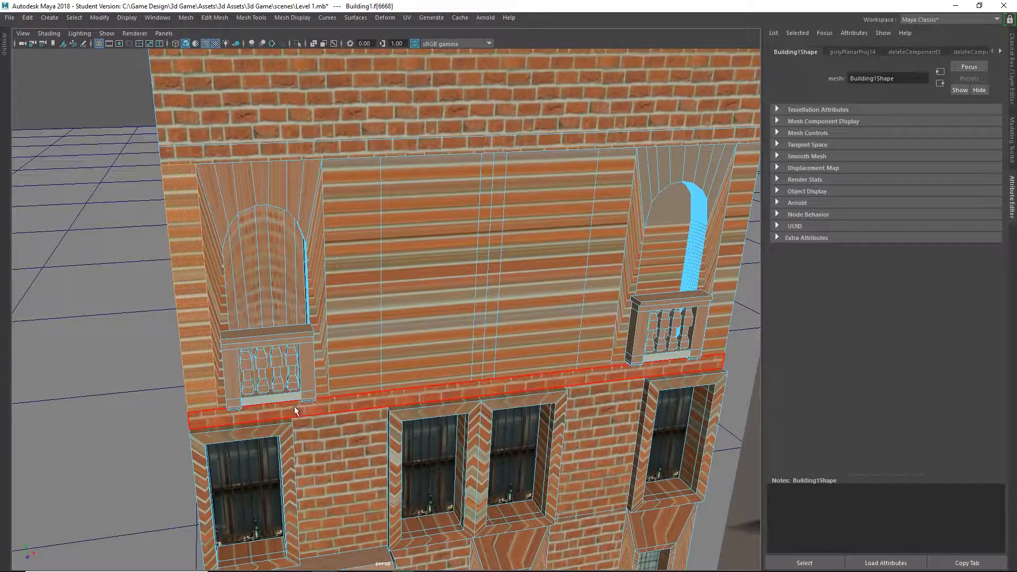
key(Delete)
click(344, 307)
key(Delete)
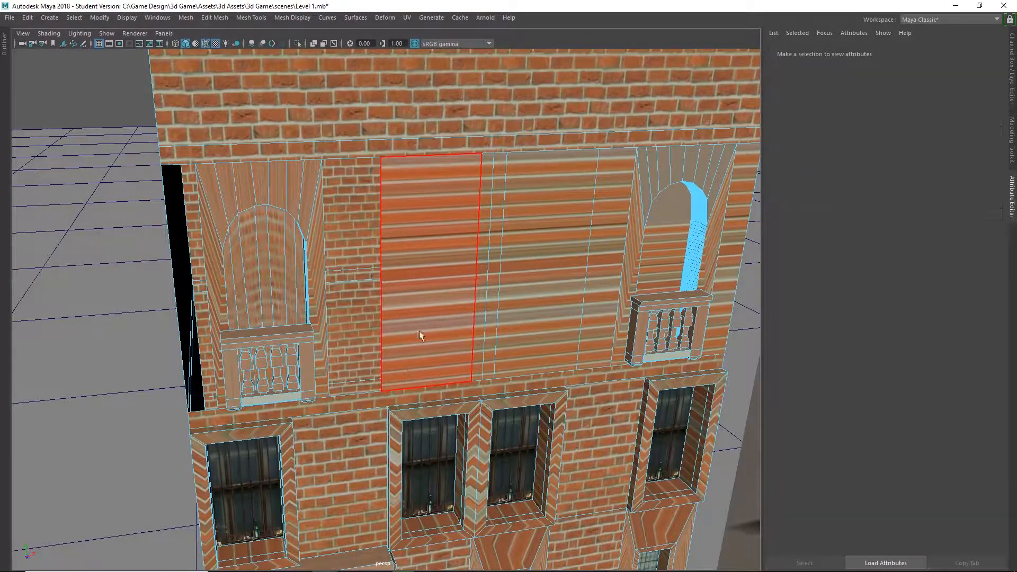
Delete the stretched wall faces across the centre of the balcony floor, between the two arches.
click(424, 334)
key(Delete)
click(484, 334)
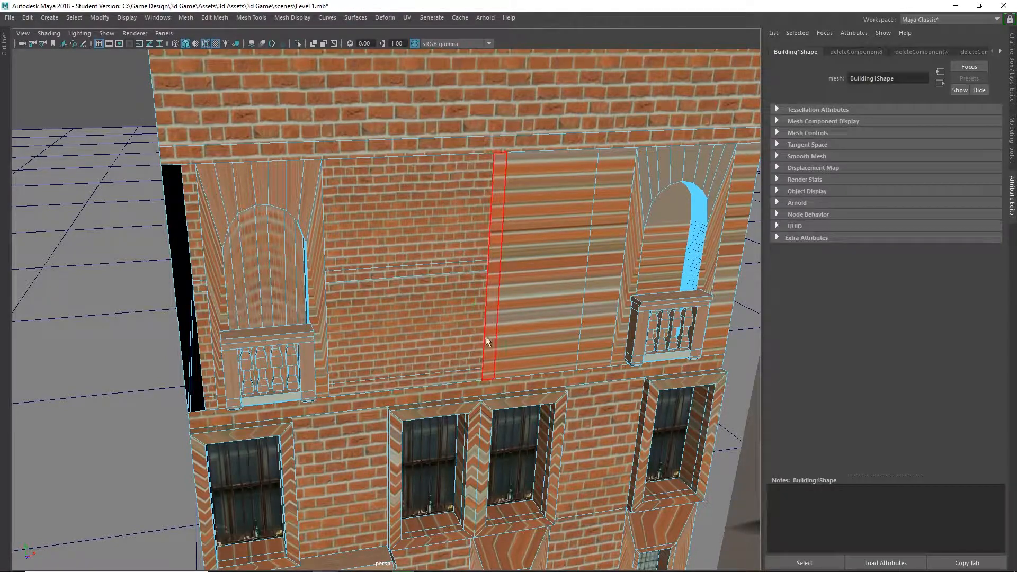
key(Delete)
click(491, 333)
key(Delete)
click(530, 329)
key(Delete)
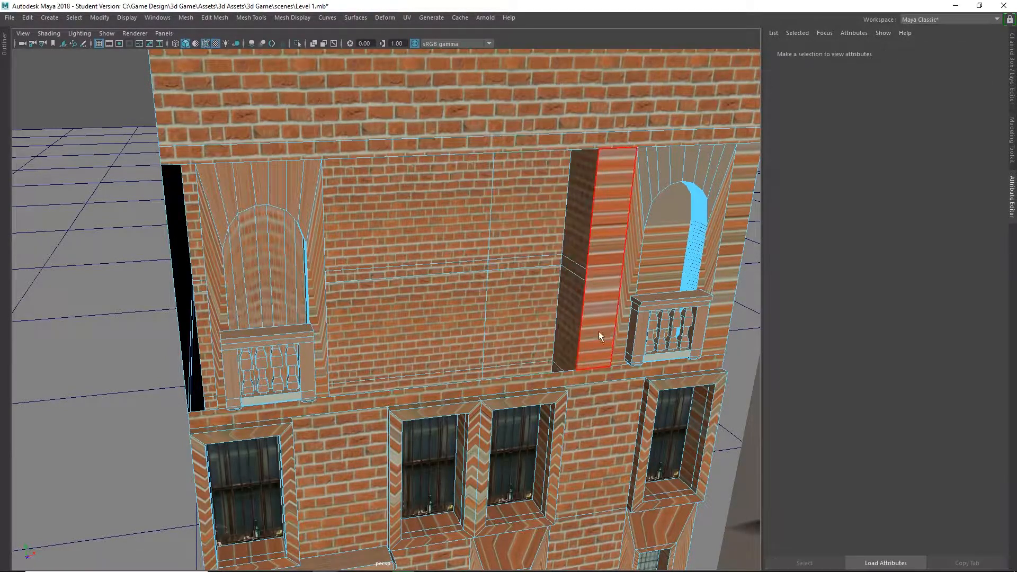
Delete the wall faces on both sides of the right arch on the balcony floor.
click(600, 331)
alt+drag(532, 382, 406, 182)
key(Delete)
click(584, 193)
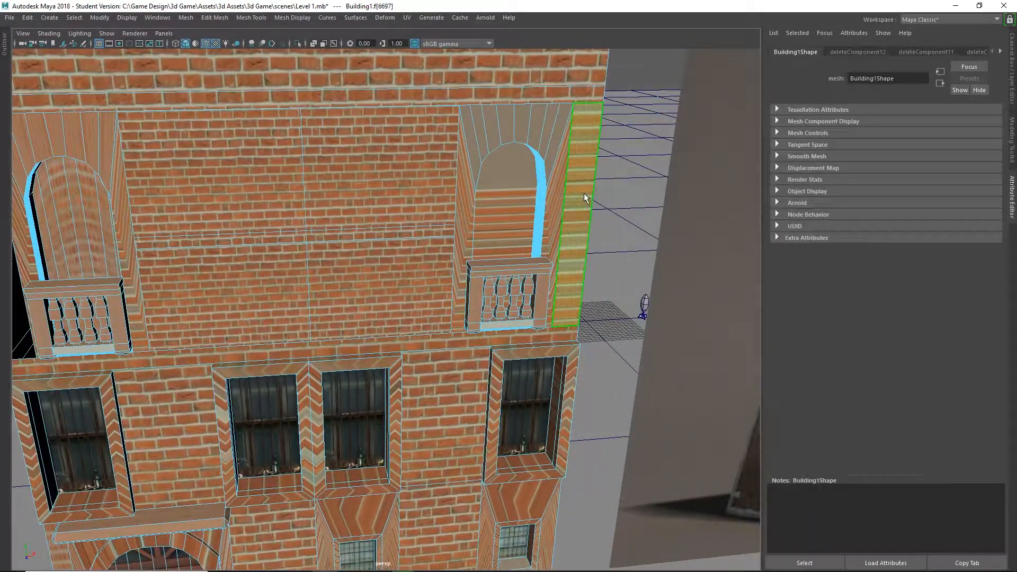
key(Delete)
Connect the upper and lower corner vertices along the outer left edge of the open balcony-floor wall.
alt+middle_drag(362, 193, 588, 216)
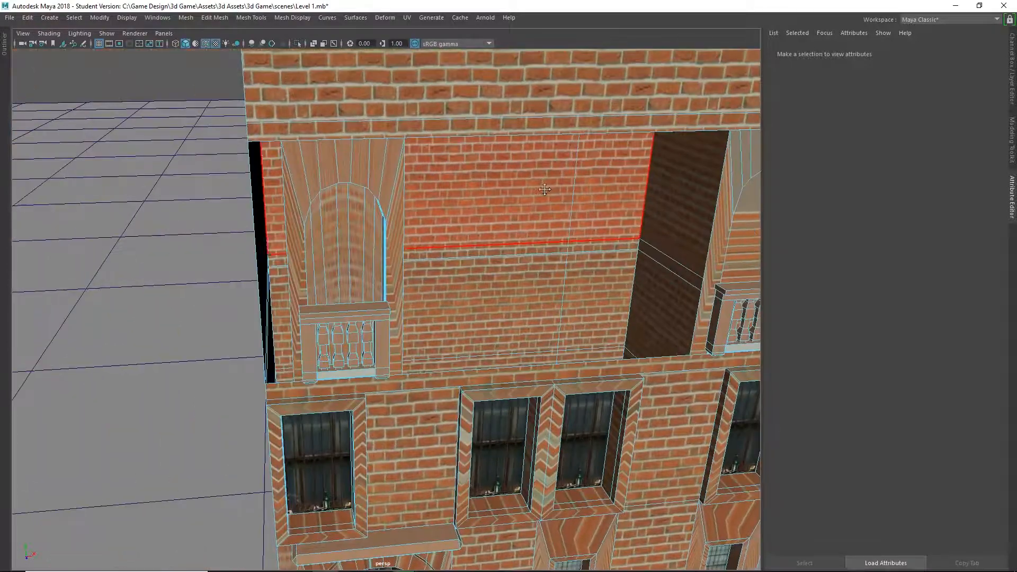
alt+drag(397, 188, 440, 175)
right_click(277, 144)
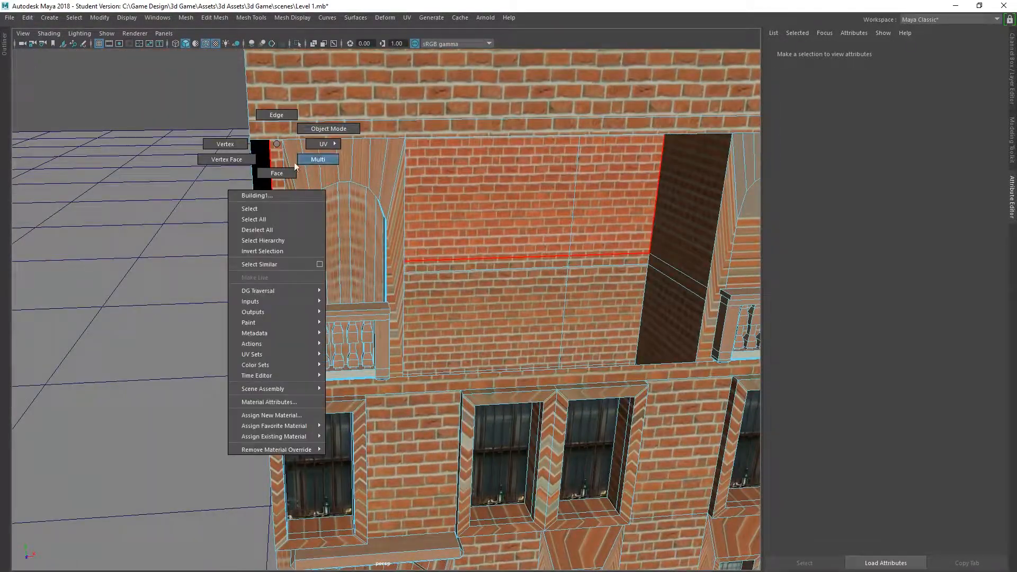
right_drag(237, 148, 228, 145)
alt+drag(258, 151, 269, 141)
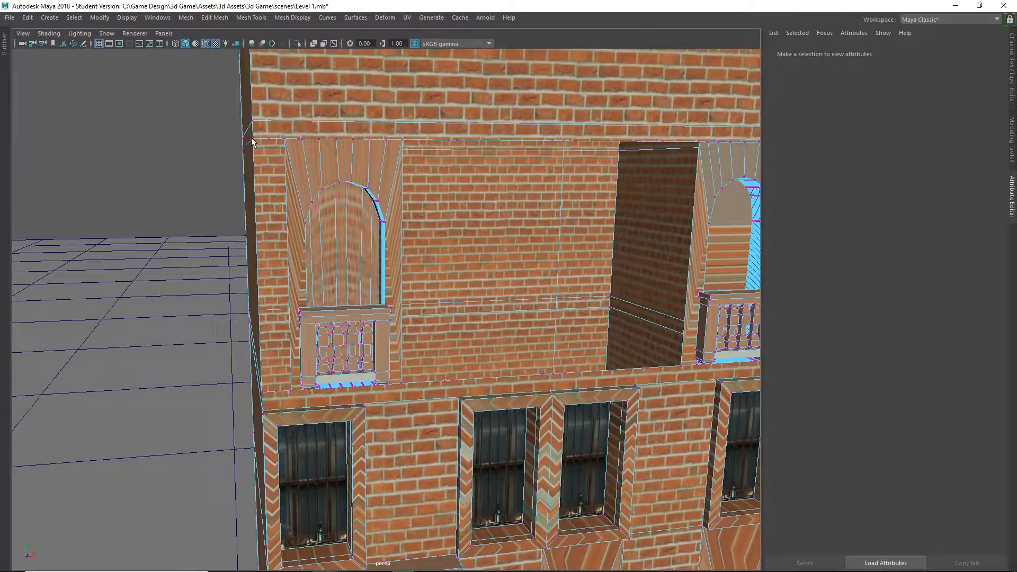
click(252, 140)
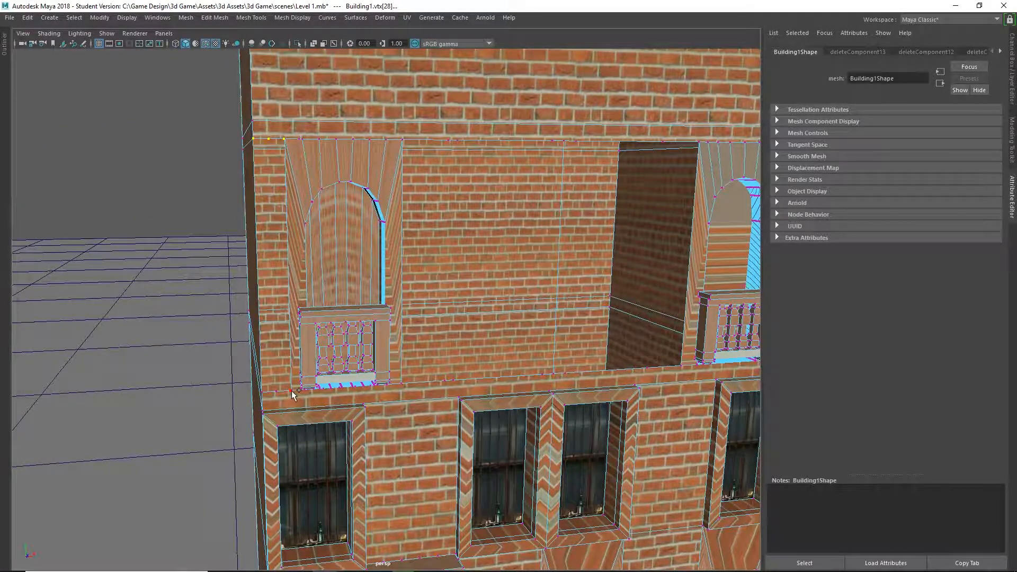
shift+click(265, 392)
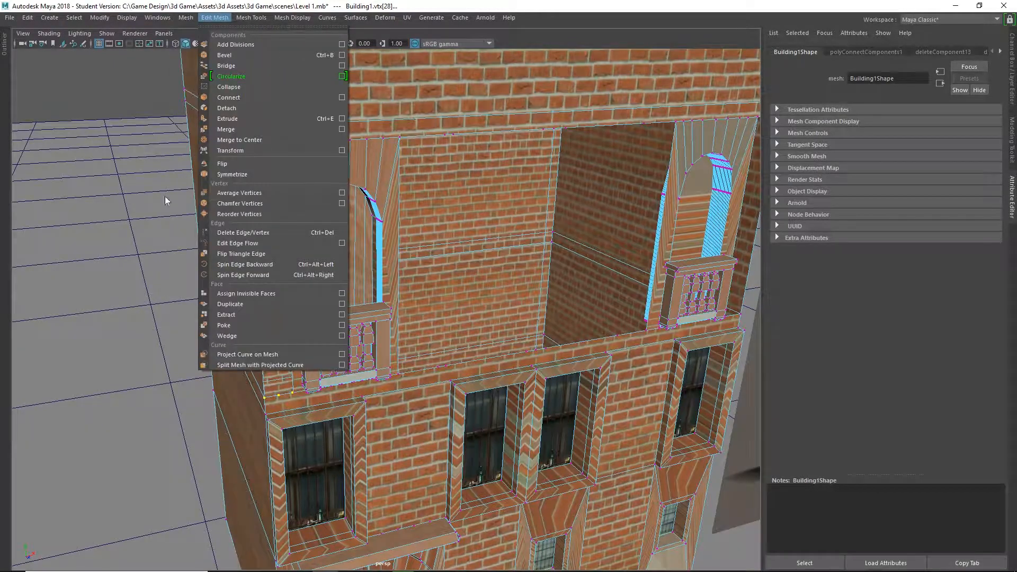
Fill the hole in the balcony-floor wall with the Fill Hole command and inspect the closed facade.
mouse_move(186, 20)
click(213, 97)
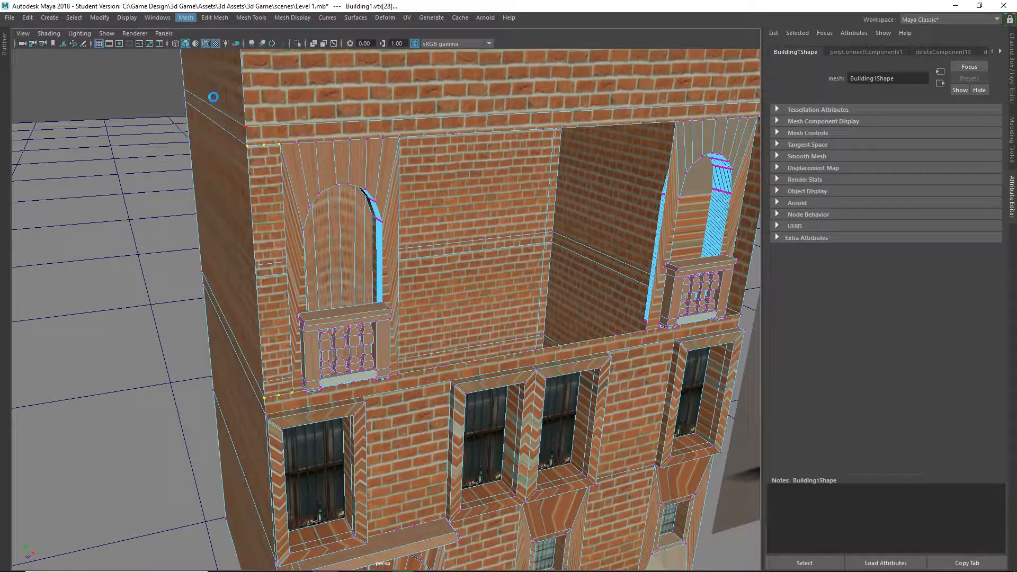
alt+drag(303, 262, 377, 262)
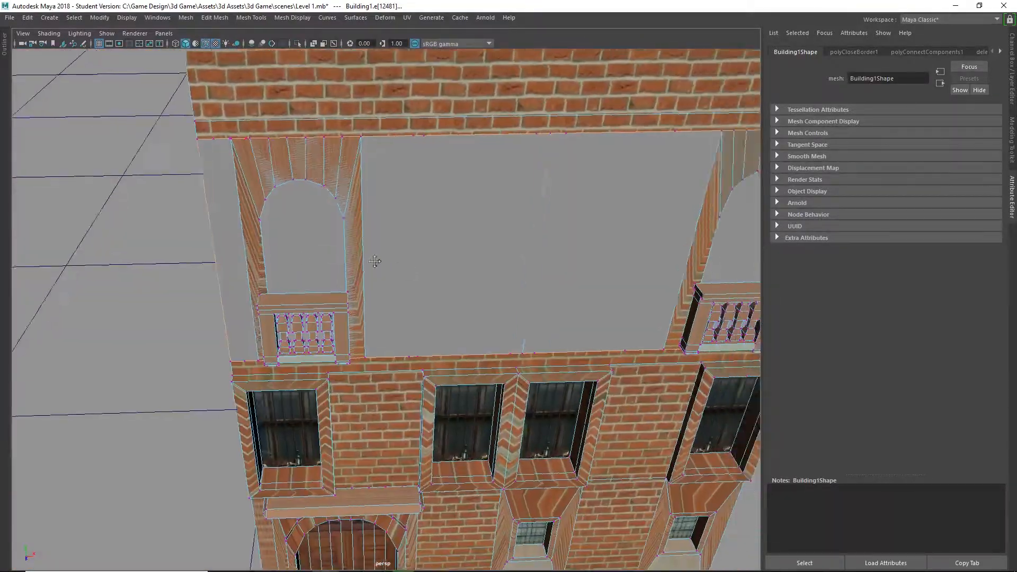
alt+middle_drag(377, 261, 83, 230)
alt+drag(82, 230, 347, 212)
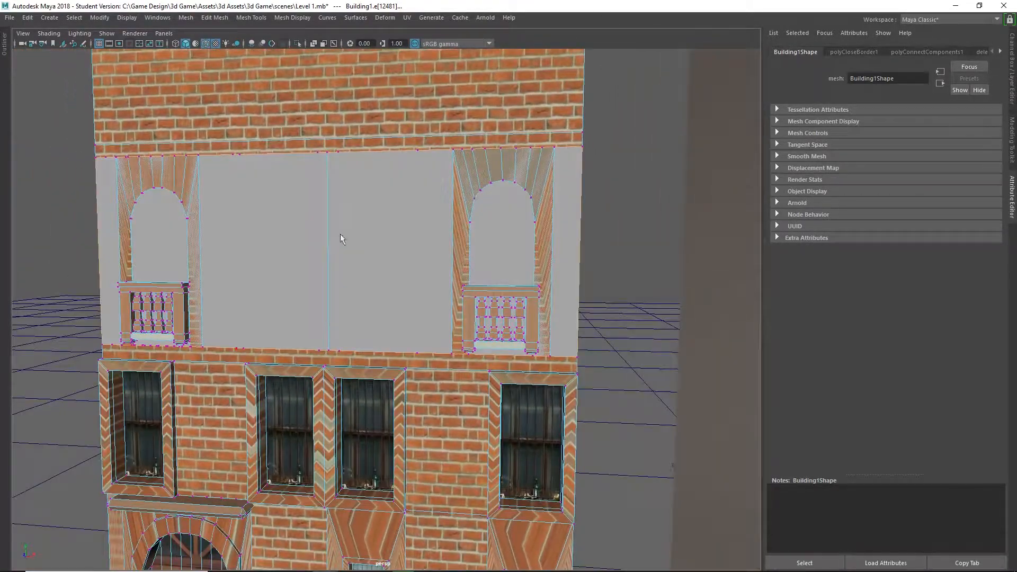
Select the newly filled balcony-floor wall face and assign it the Brick material from the Hypershade.
right_drag(278, 221, 281, 254)
click(326, 235)
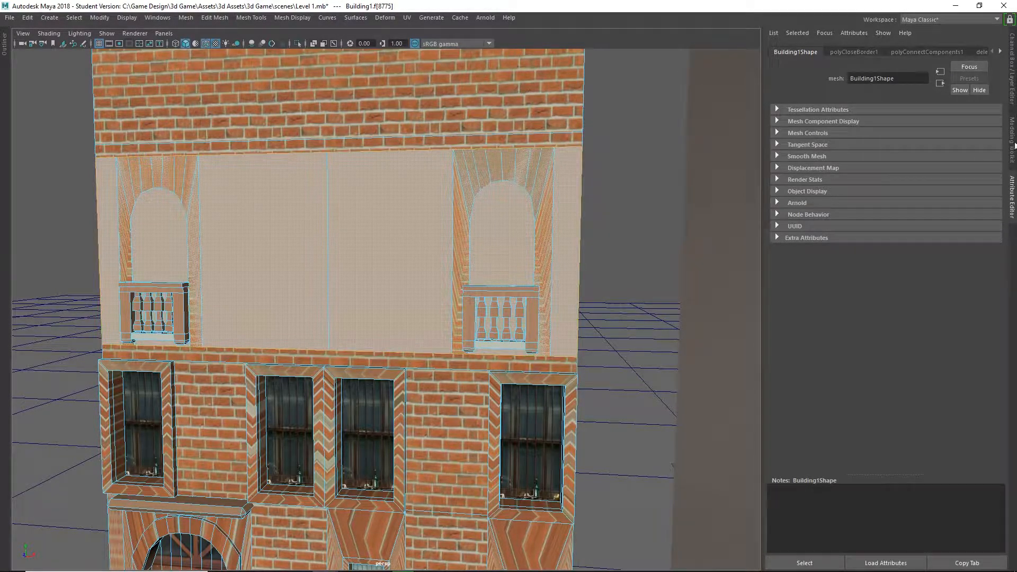
click(157, 18)
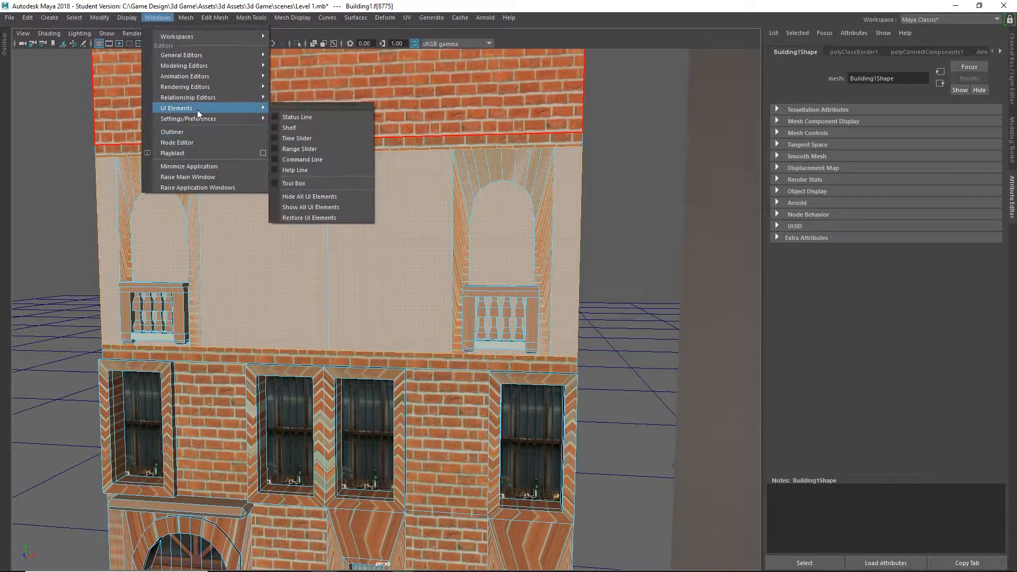
mouse_move(209, 99)
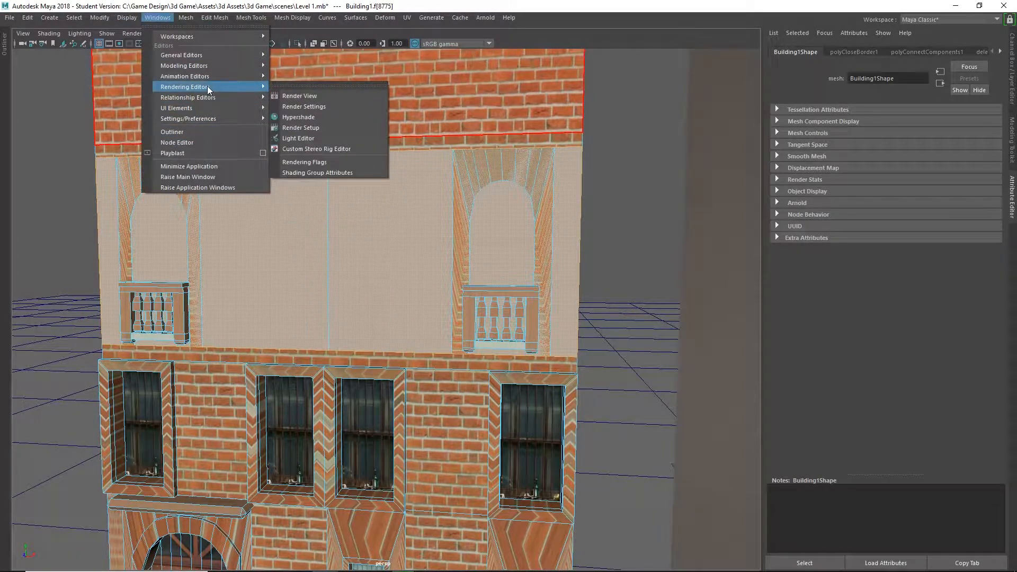
click(320, 116)
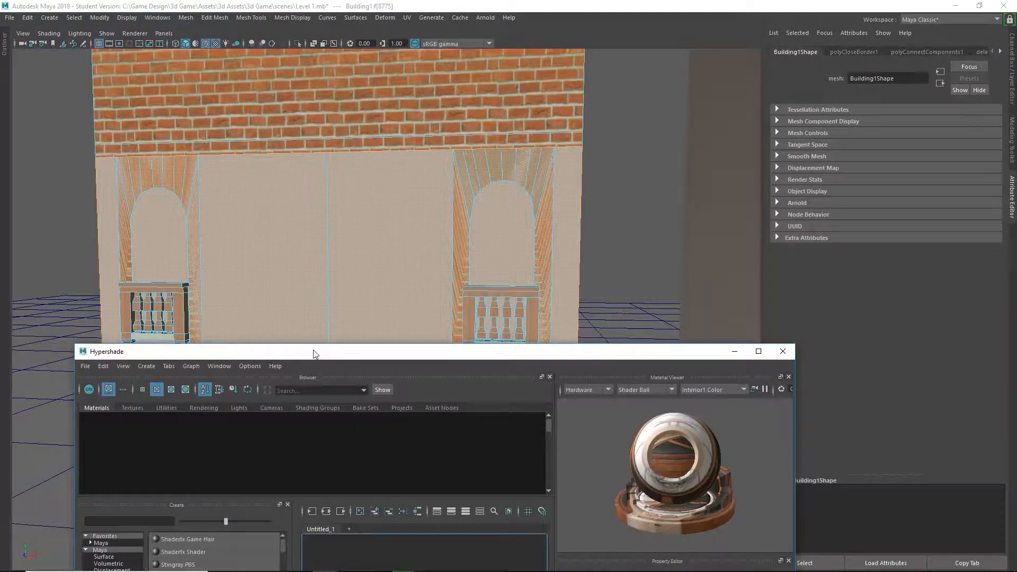
drag(313, 351, 850, 254)
right_drag(635, 338, 636, 306)
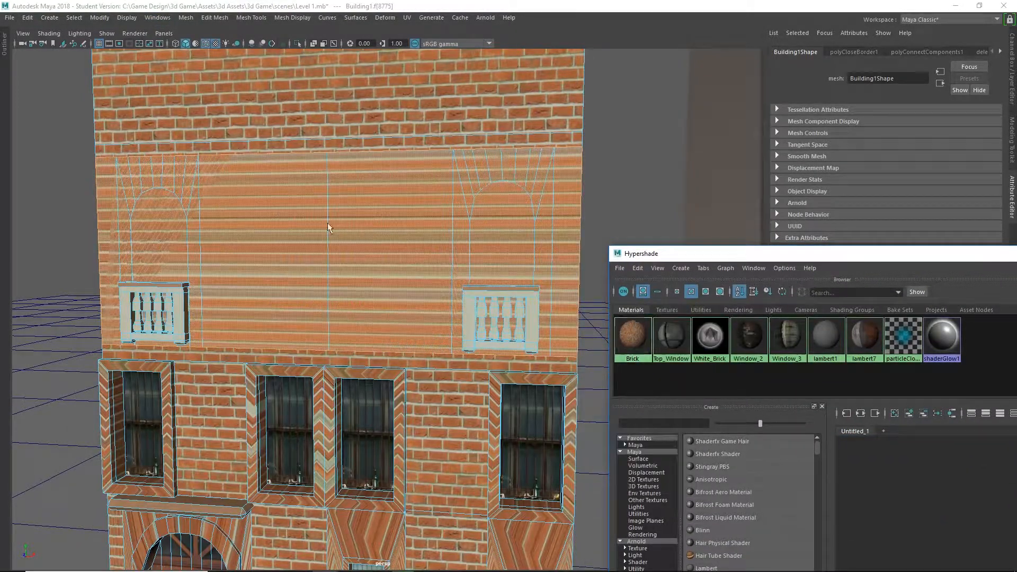
Apply planar UV mapping to the balcony-floor wall face and enlarge the projection to about 722 wide by 289 high.
click(406, 18)
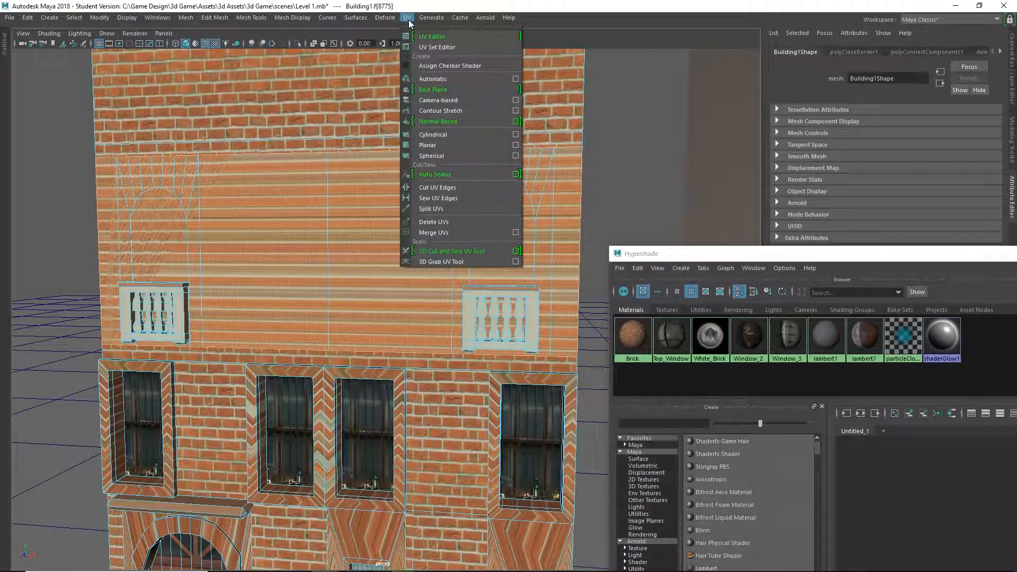
click(444, 134)
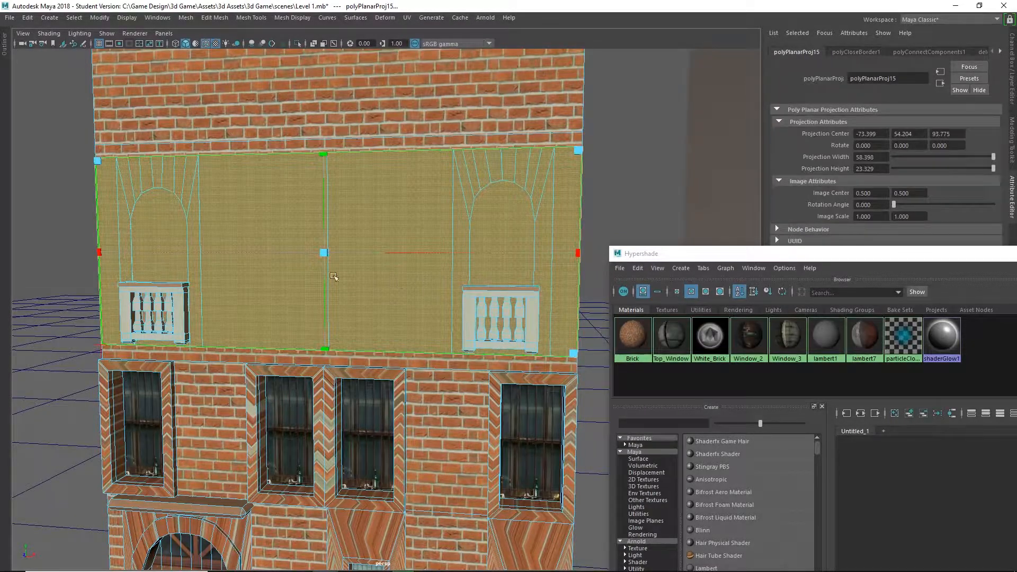
scroll(334, 276, down, 5)
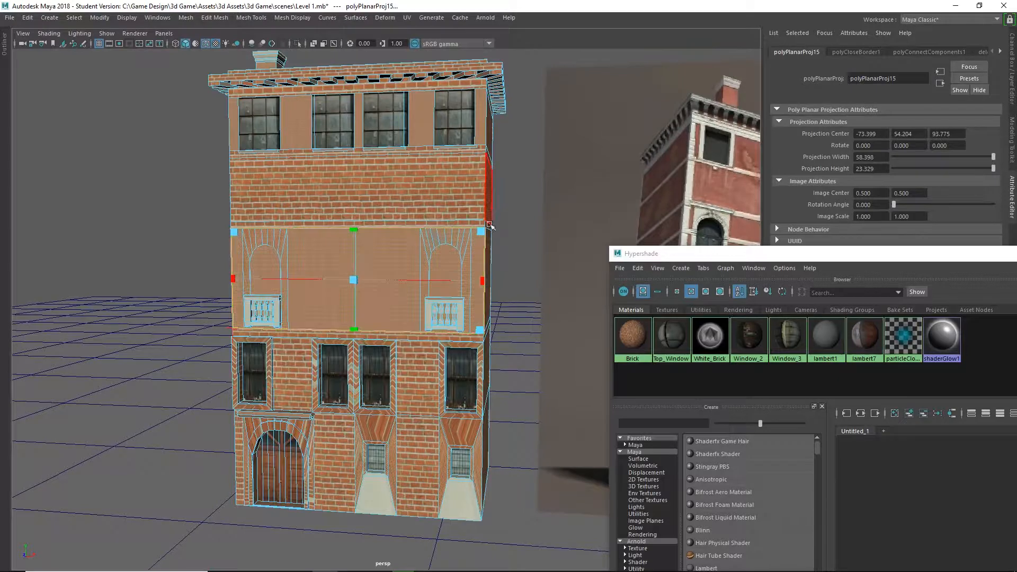
drag(484, 233, 795, 103)
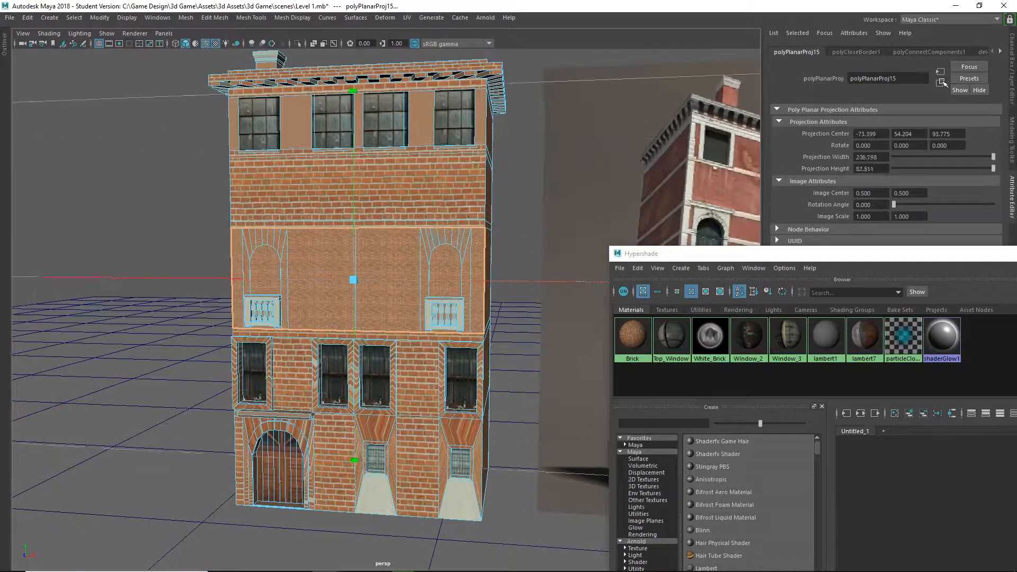
scroll(575, 249, down, 3)
drag(670, 171, 805, 61)
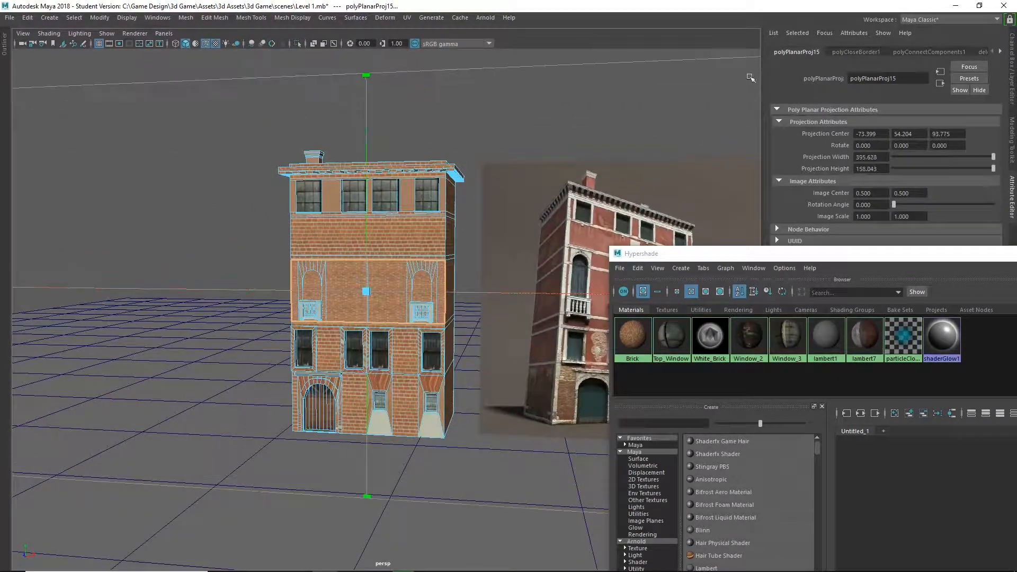
scroll(400, 225, down, 3)
drag(676, 185, 928, 159)
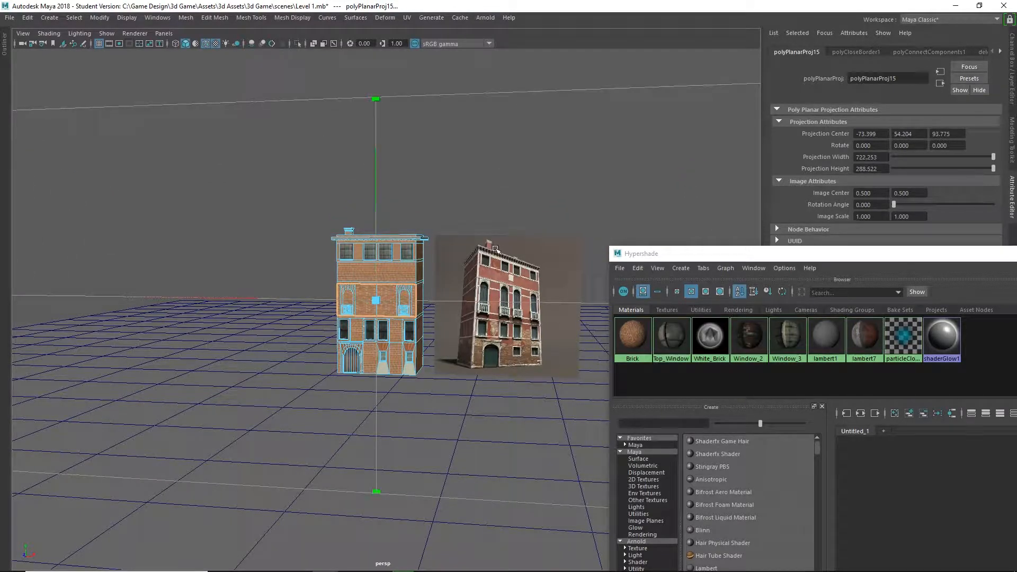
scroll(494, 249, down, 3)
scroll(544, 246, up, 5)
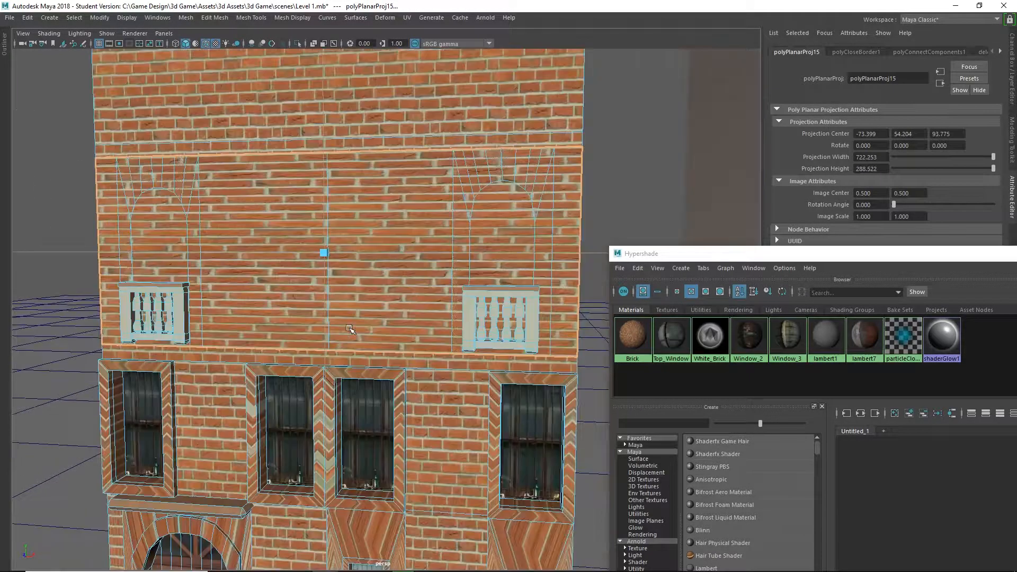
Narrow the balcony-floor wall's planar projection to a width of about 385 so its bricks match the neighbouring floors.
scroll(402, 247, down, 5)
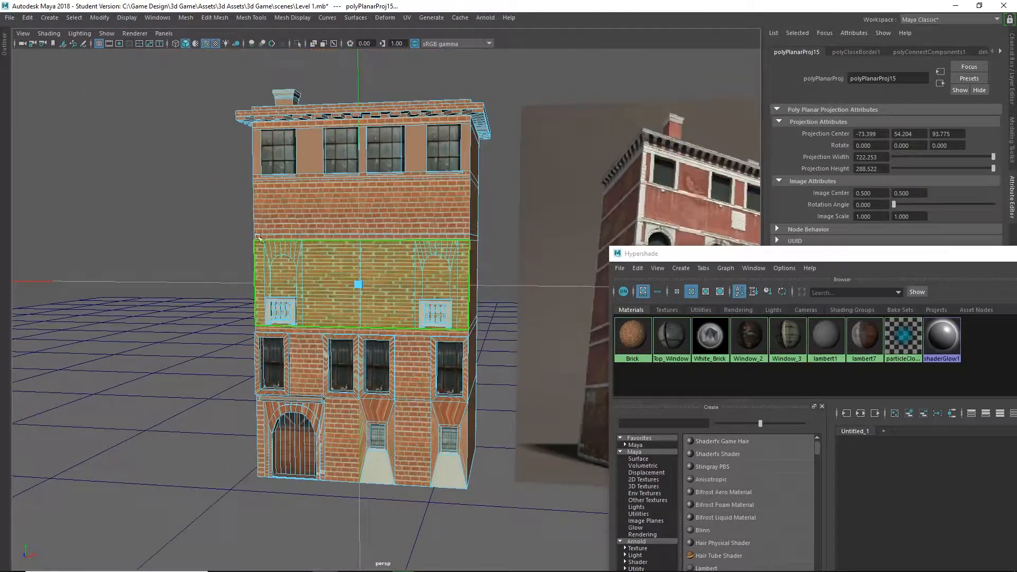
scroll(370, 274, down, 3)
scroll(369, 273, down, 1)
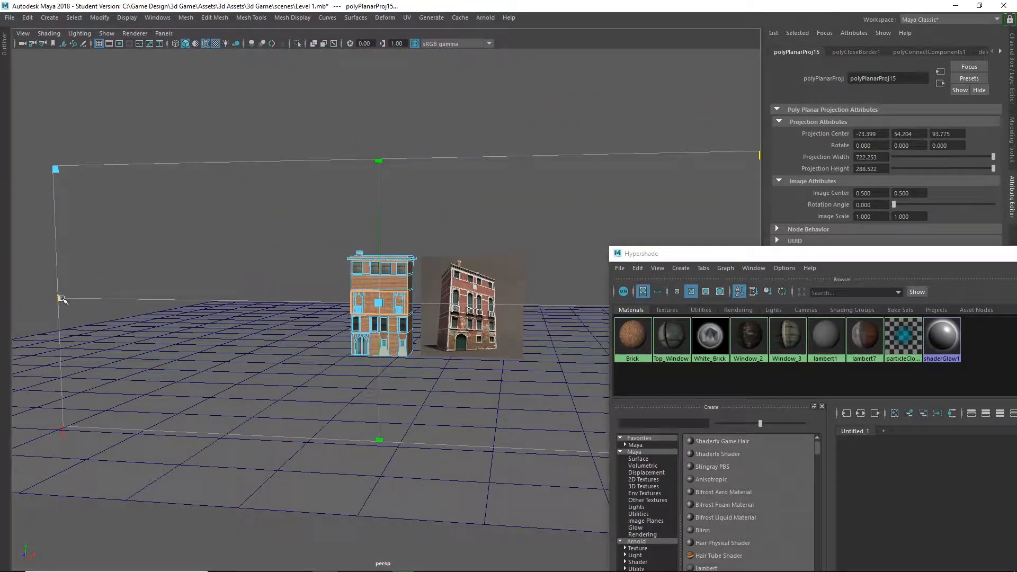
drag(62, 300, 143, 300)
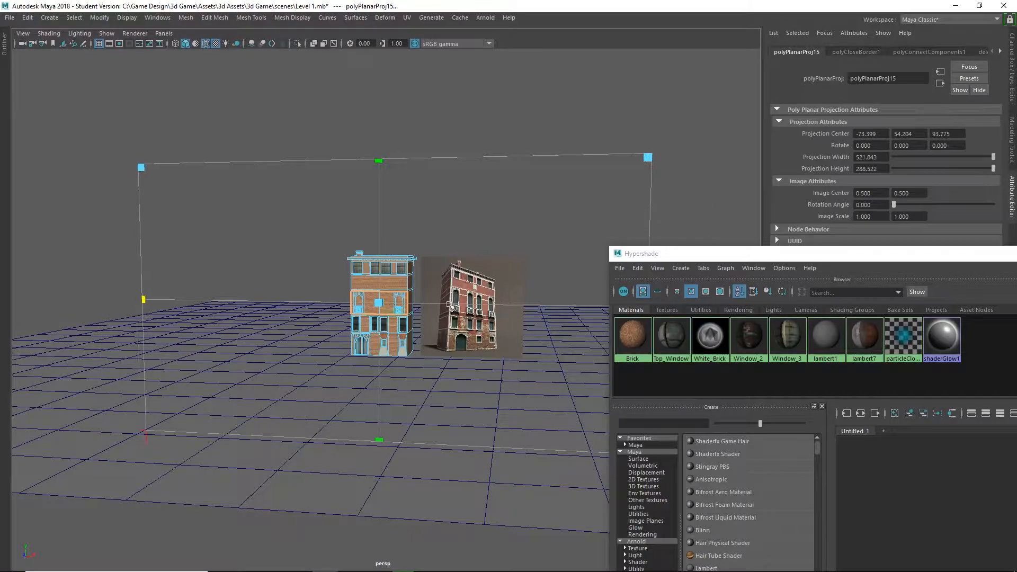
scroll(450, 305, up, 8)
scroll(449, 306, down, 4)
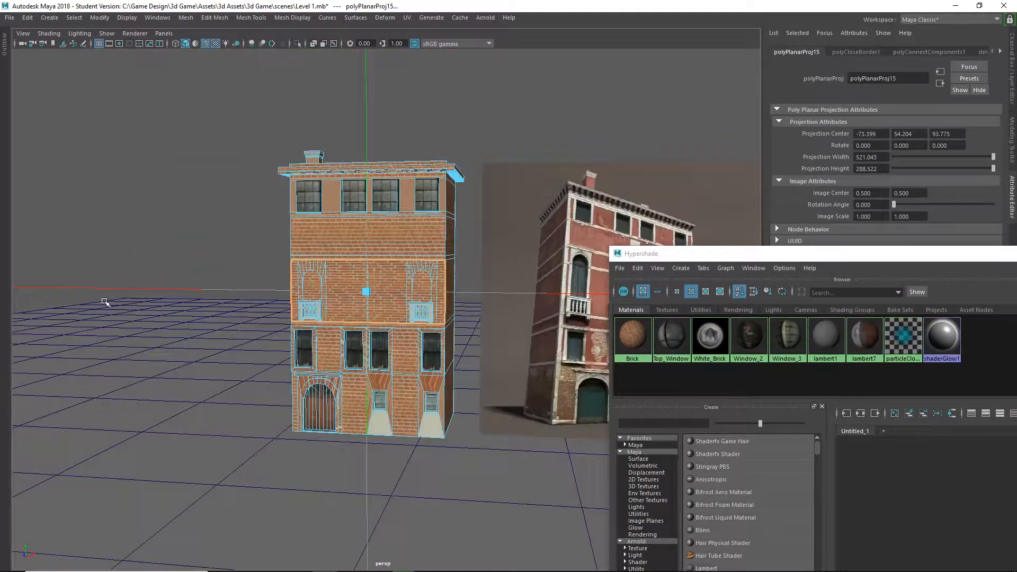
scroll(105, 302, down, 4)
drag(143, 301, 204, 305)
scroll(405, 128, up, 8)
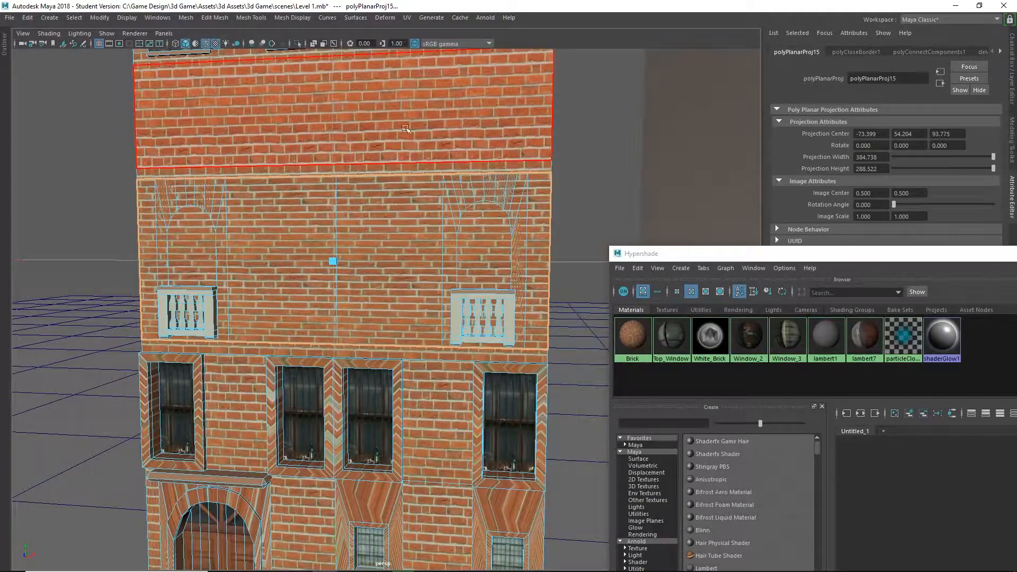
Resize the balcony-floor wall's planar projection to about 280 wide by 350 high and deselect the wall.
scroll(109, 279, down, 8)
drag(138, 302, 202, 302)
drag(375, 99, 376, 58)
scroll(362, 272, up, 6)
scroll(334, 266, up, 3)
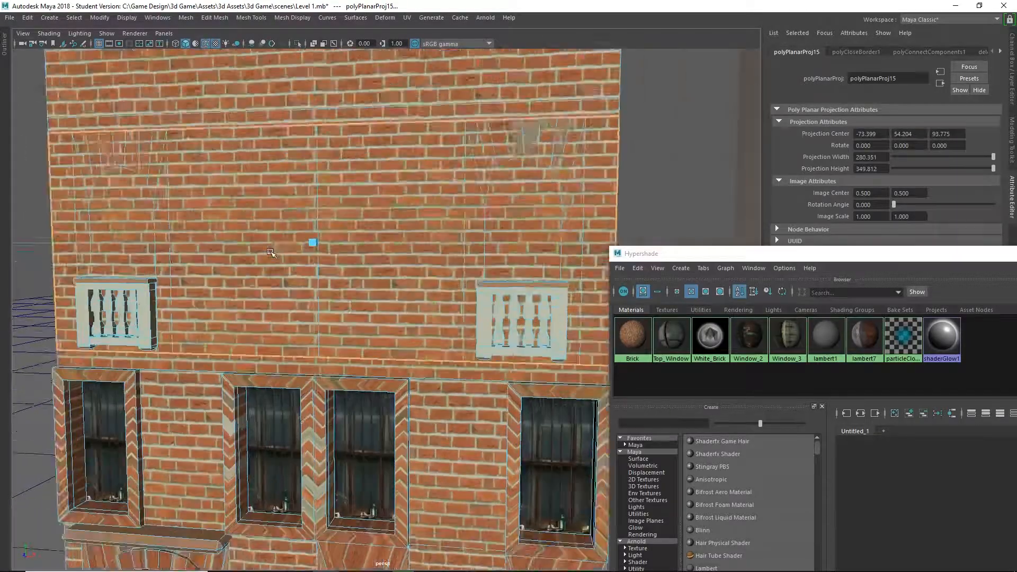
scroll(248, 264, down, 3)
click(65, 179)
Try to assign the White_Brick material to the narrow band face directly above the balcony-floor wall.
mouse_move(207, 299)
alt+mouse_down()
mouse_move(226, 329)
mouse_move(222, 302)
alt+mouse_up()
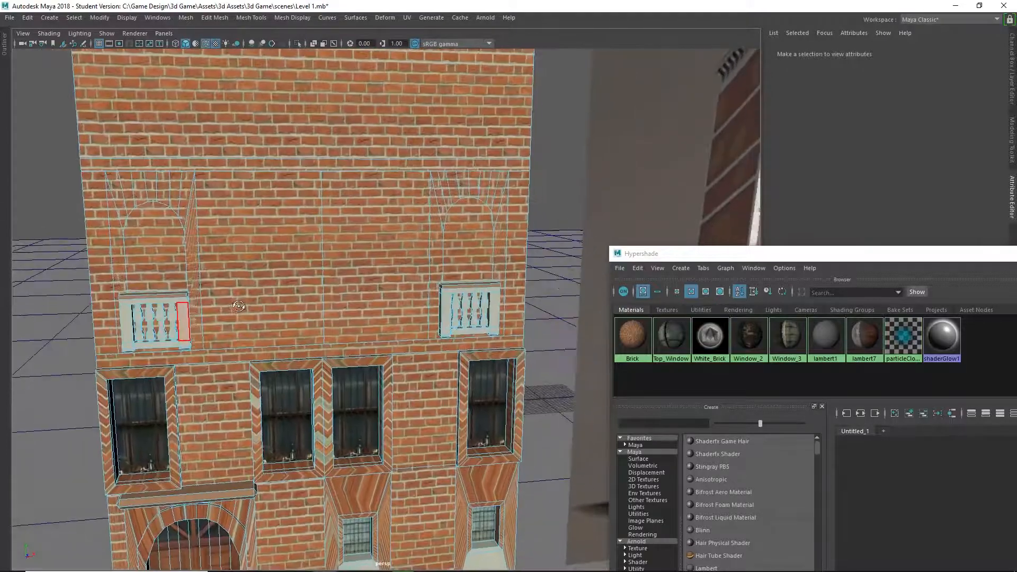
click(245, 162)
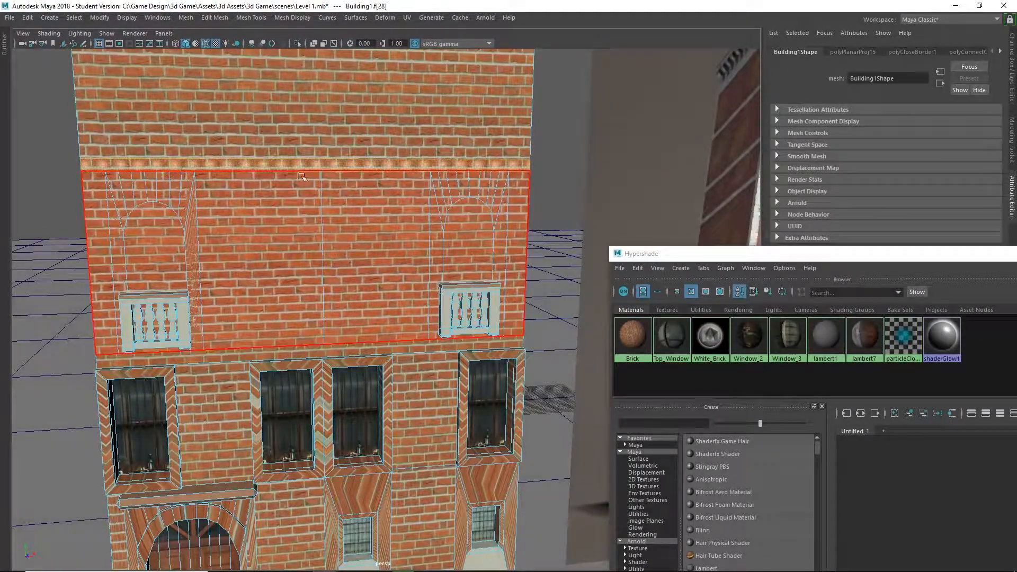
right_click(367, 163)
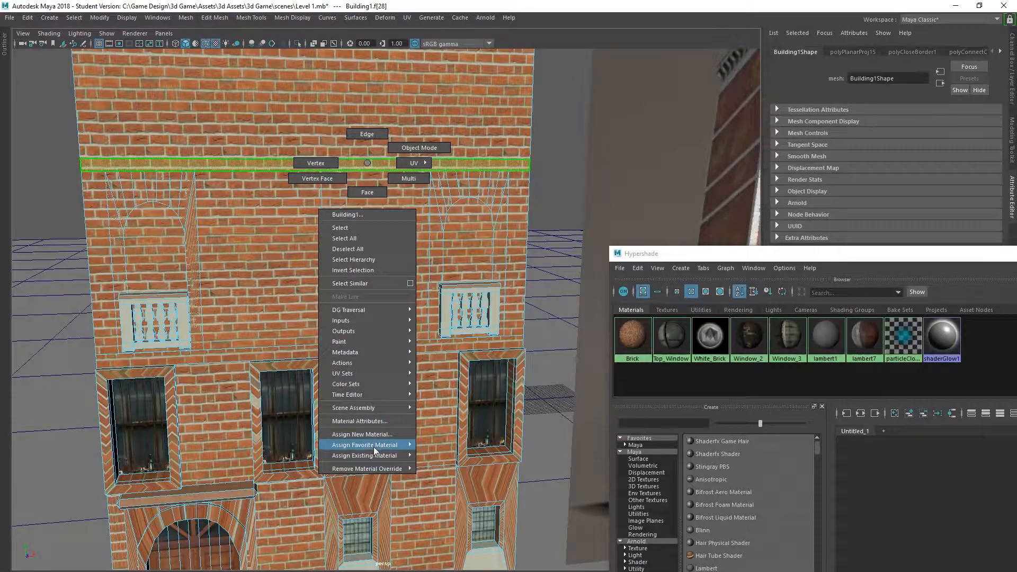
mouse_move(387, 459)
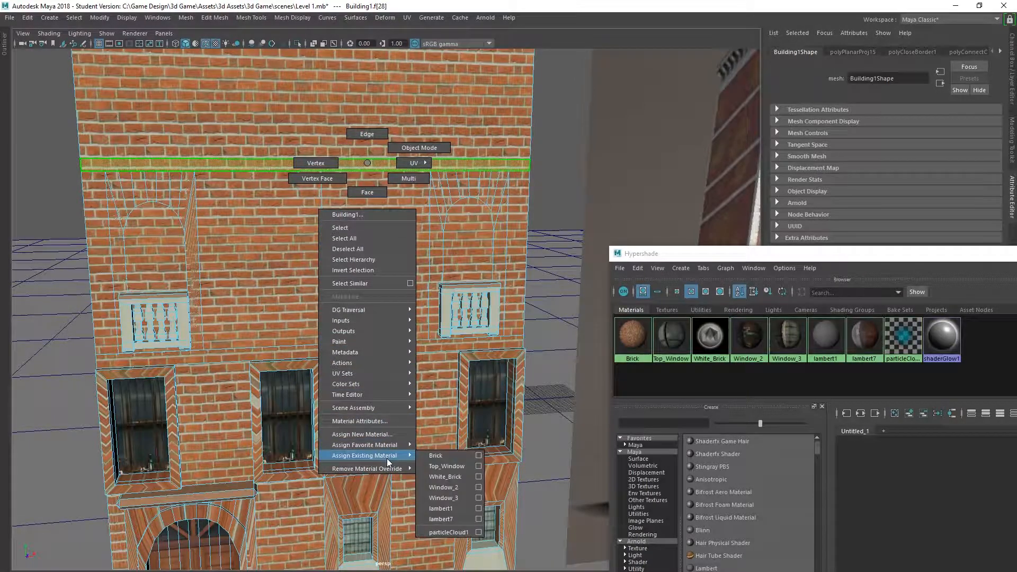
click(450, 477)
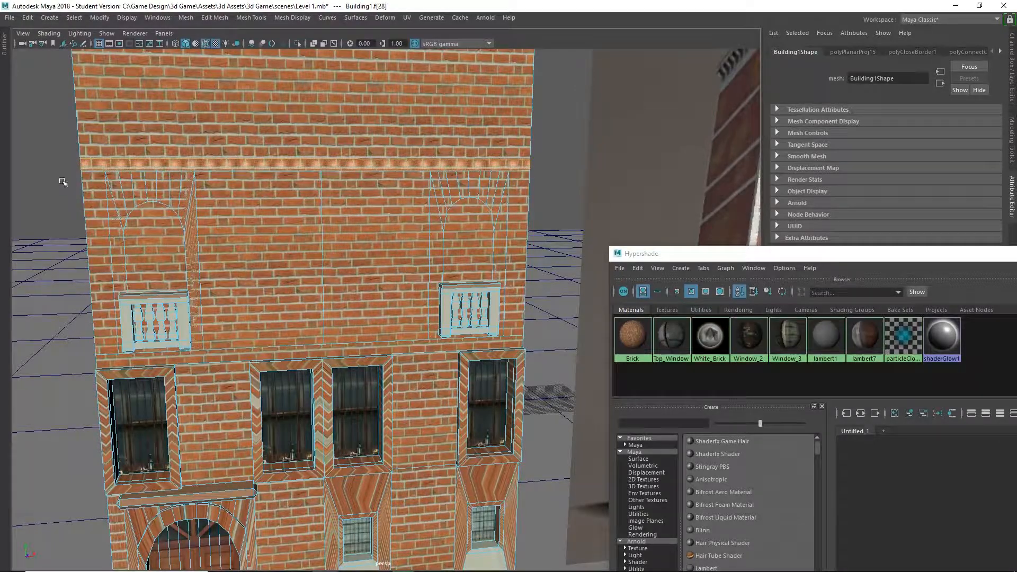
right_click(221, 166)
mouse_move(239, 459)
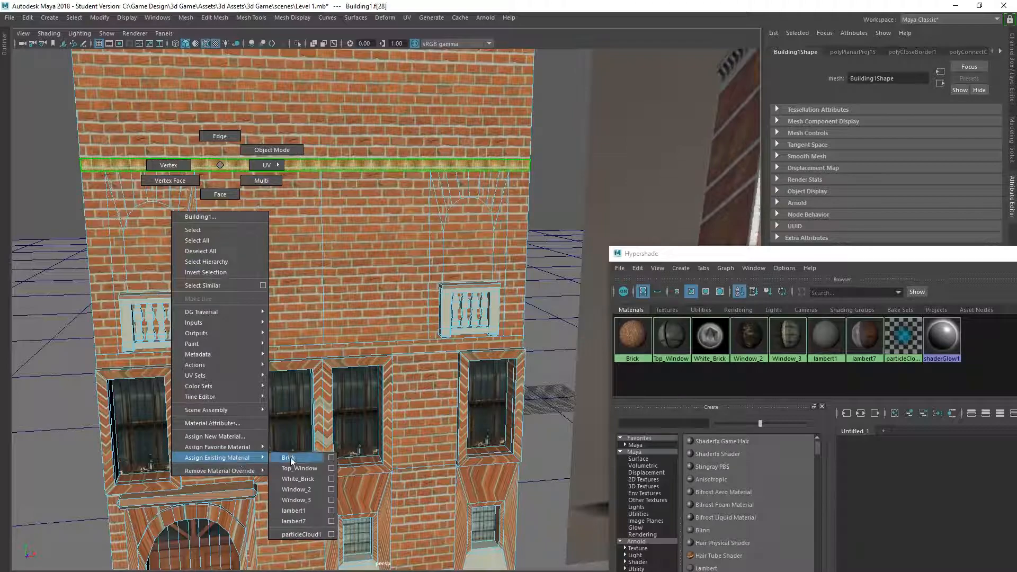
click(321, 479)
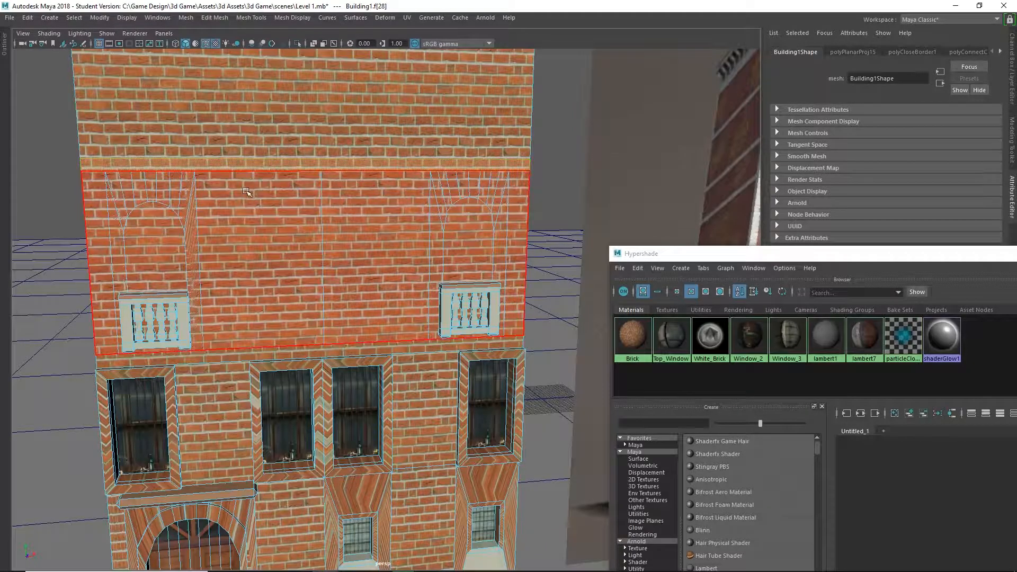
Delete the overlapping band face above the balcony-floor wall and assign White_Brick to the face beneath it.
alt+drag(241, 174, 298, 192)
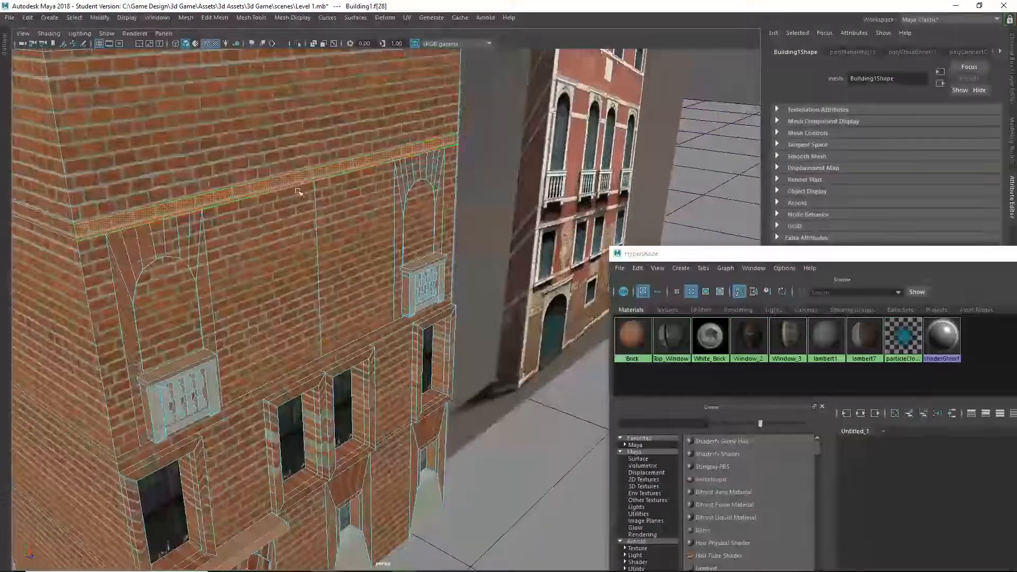
key(Delete)
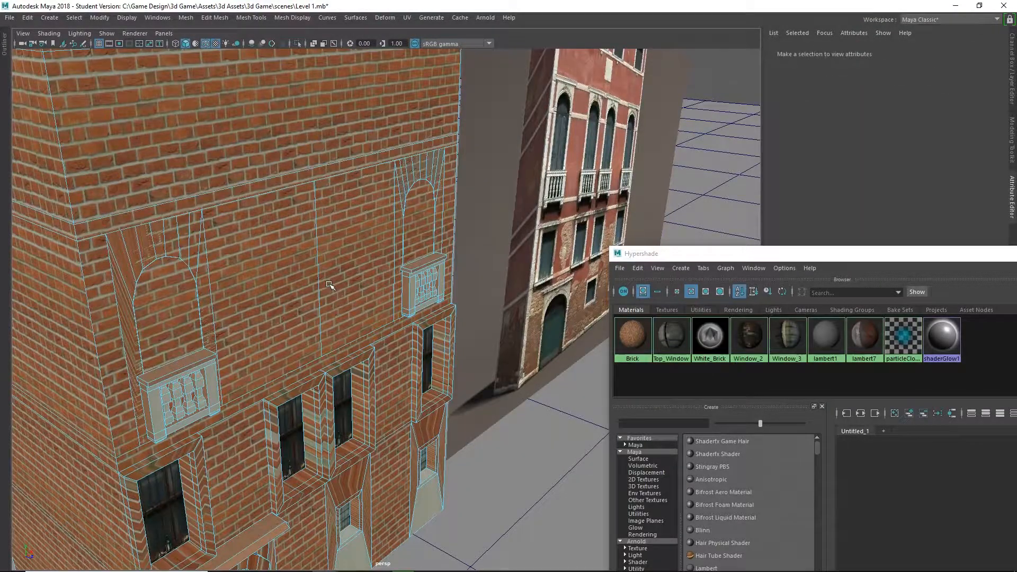
click(190, 208)
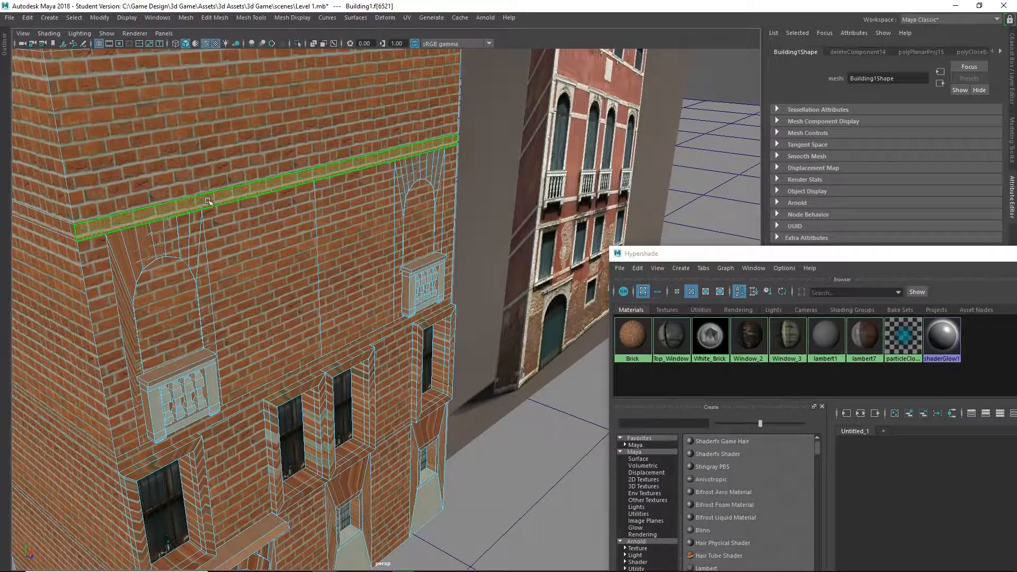
right_drag(208, 202, 296, 505)
alt+drag(366, 249, 295, 221)
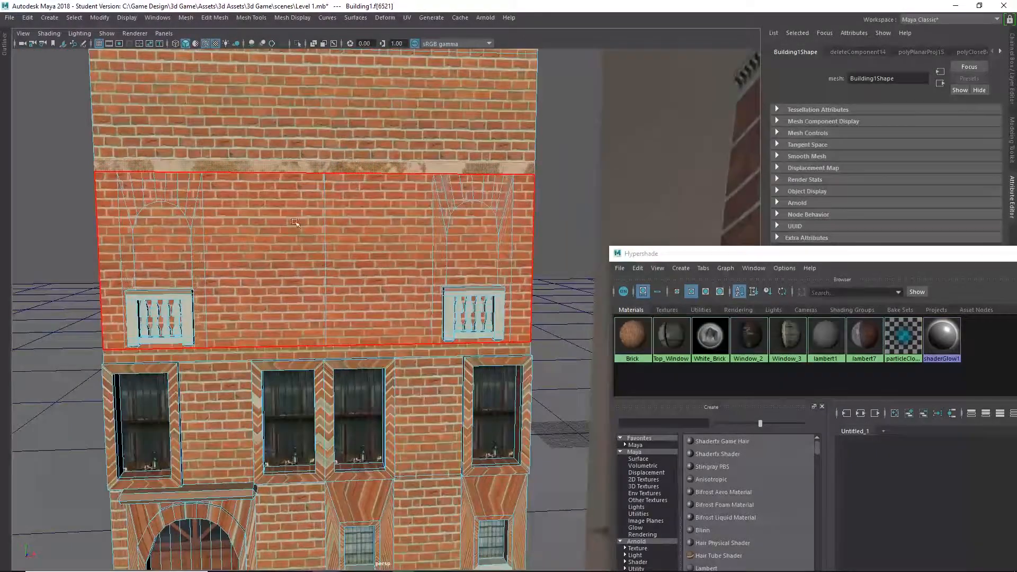
Deselect the band and examine the whole facade against the reference image of the red building.
alt+middle_drag(294, 223, 293, 263)
click(50, 167)
alt+right_drag(296, 239, 180, 248)
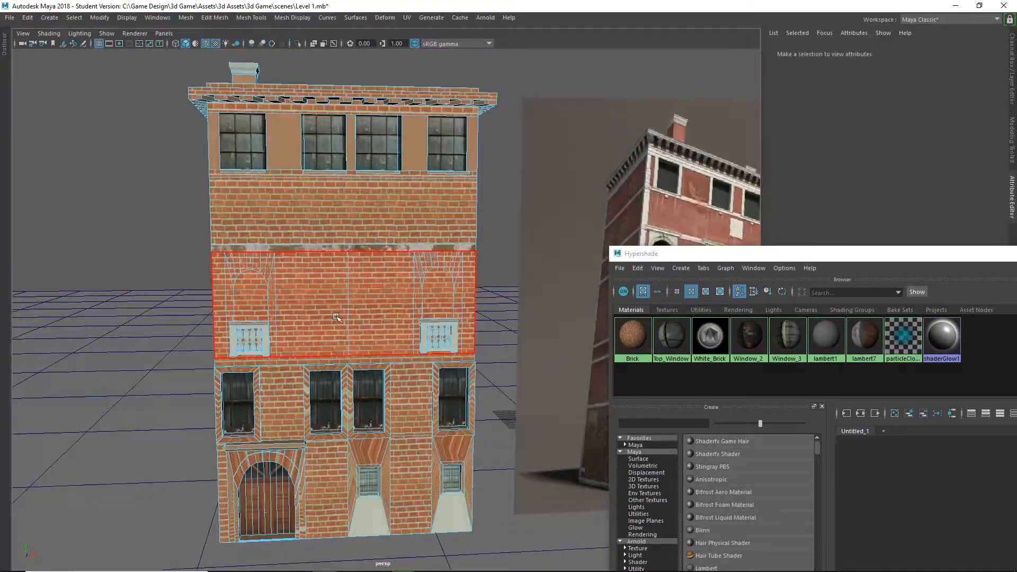
alt+right_drag(336, 317, 435, 276)
alt+middle_drag(434, 276, 296, 290)
alt+right_drag(297, 291, 255, 291)
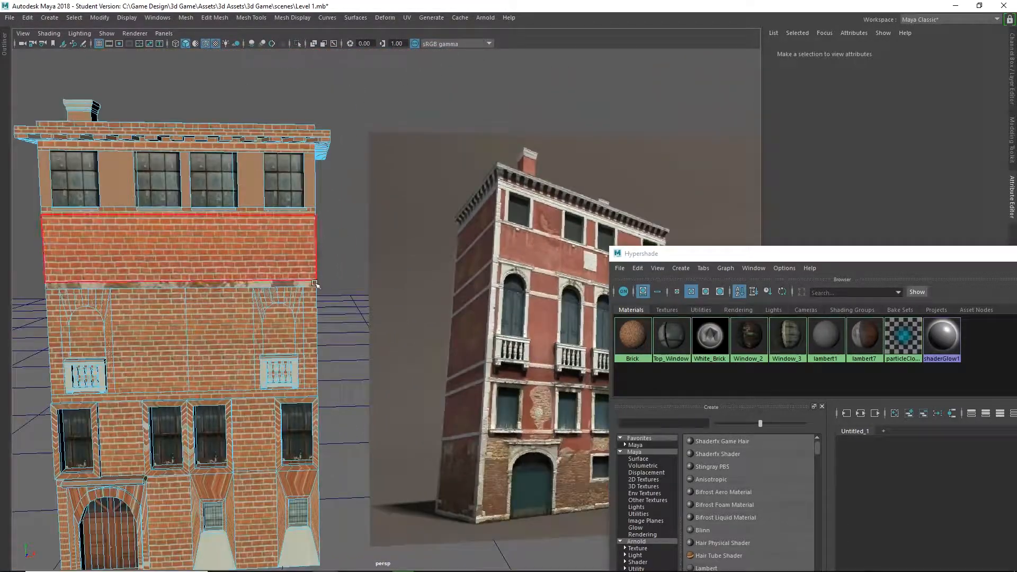
alt+drag(315, 284, 377, 284)
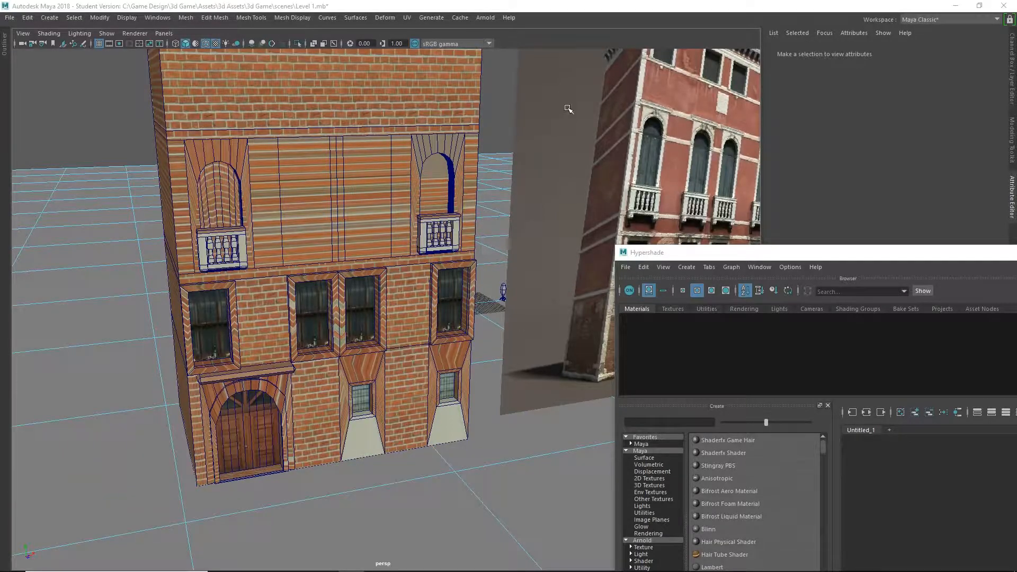
mouse_move(529, 320)
alt+mouse_down()
mouse_move(519, 284)
mouse_move(517, 298)
mouse_move(499, 272)
mouse_move(504, 307)
mouse_move(536, 336)
mouse_move(549, 334)
mouse_move(522, 324)
alt+mouse_up()
alt+middle_drag(519, 299, 516, 301)
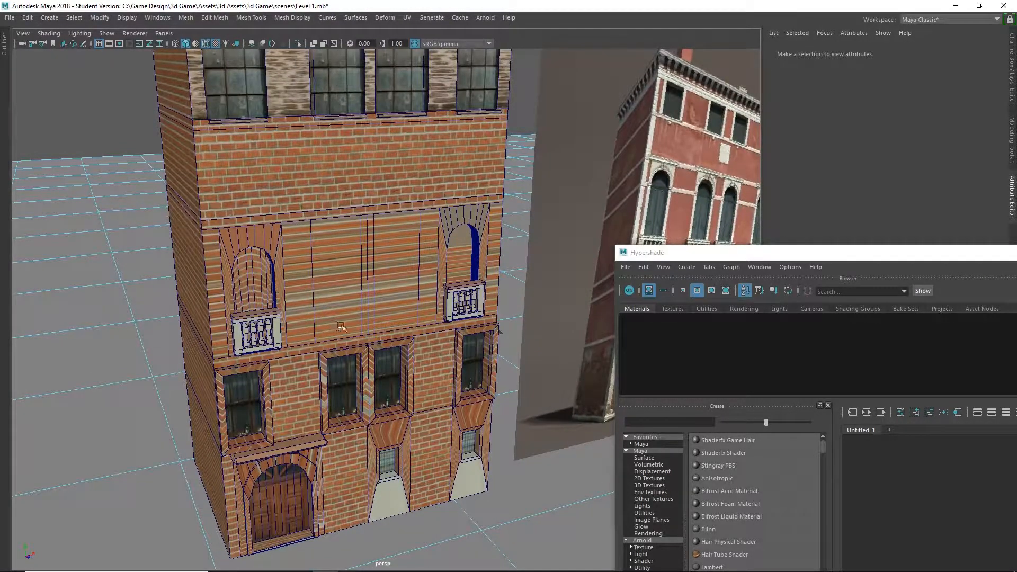
mouse_move(373, 363)
alt+mouse_down()
mouse_move(360, 355)
mouse_move(370, 355)
alt+mouse_up()
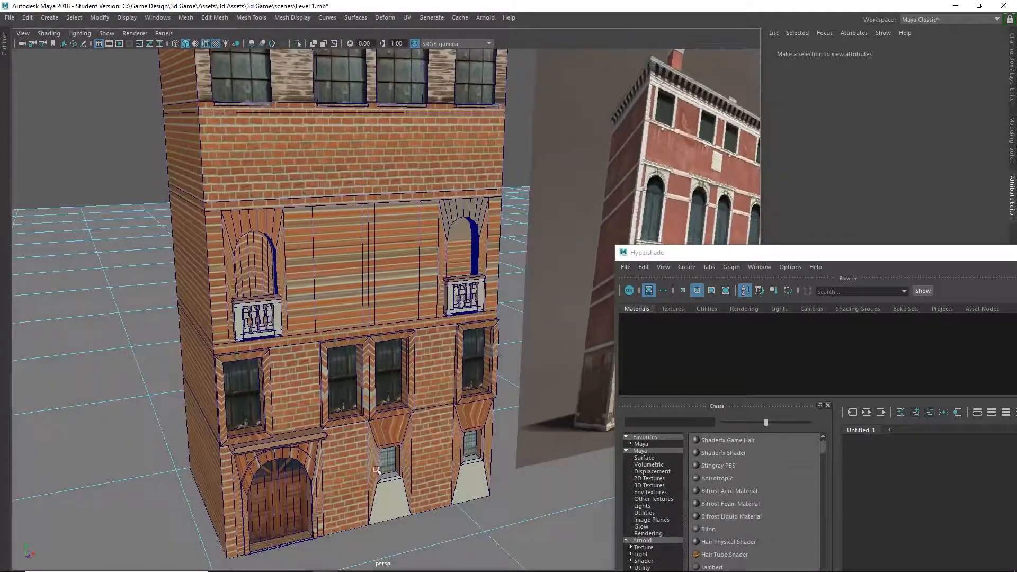
alt+drag(377, 470, 363, 433)
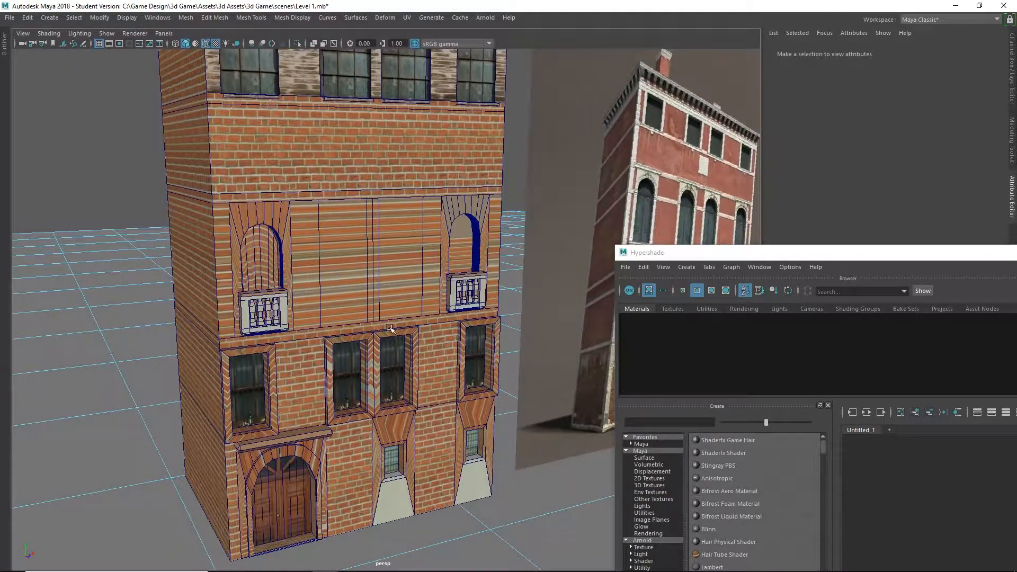
Select the stretched brick faces around and between the balcony floor's arched windows and apply planar UV mapping to them.
right_drag(321, 256, 326, 283)
click(325, 282)
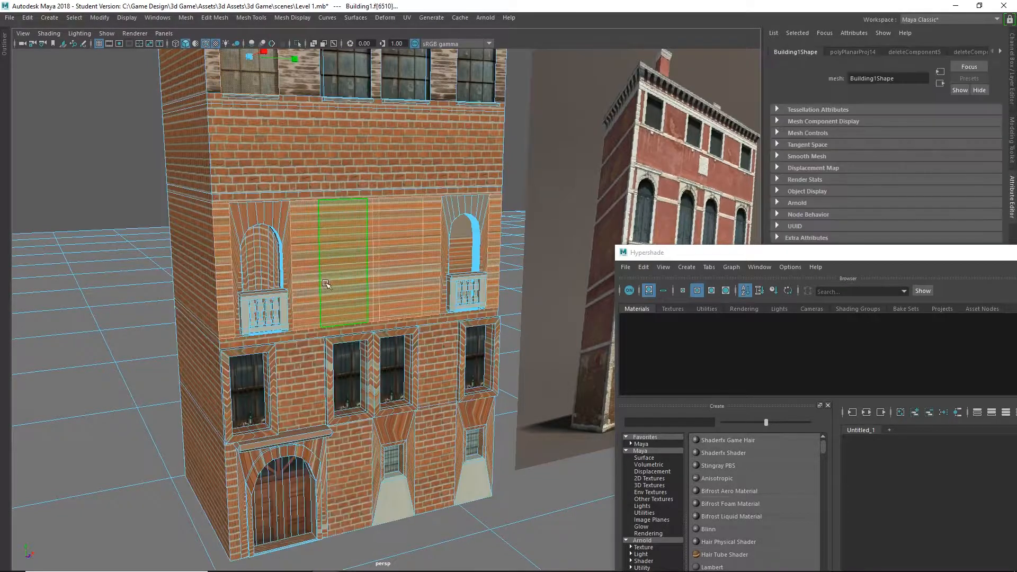
click(224, 290)
shift+click(309, 279)
shift+click(347, 279)
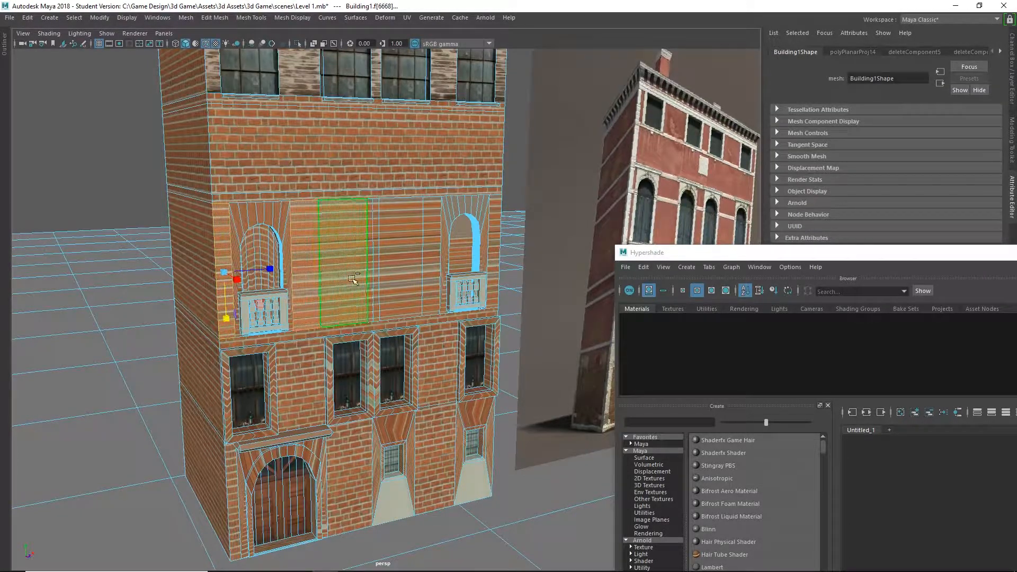
shift+click(371, 277)
shift+click(376, 276)
shift+click(405, 268)
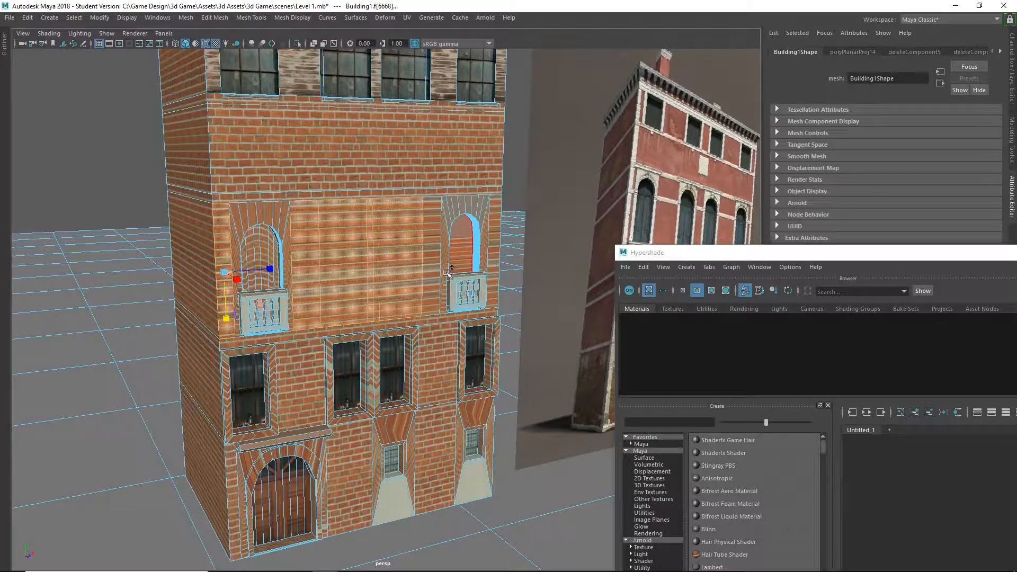
shift+click(433, 271)
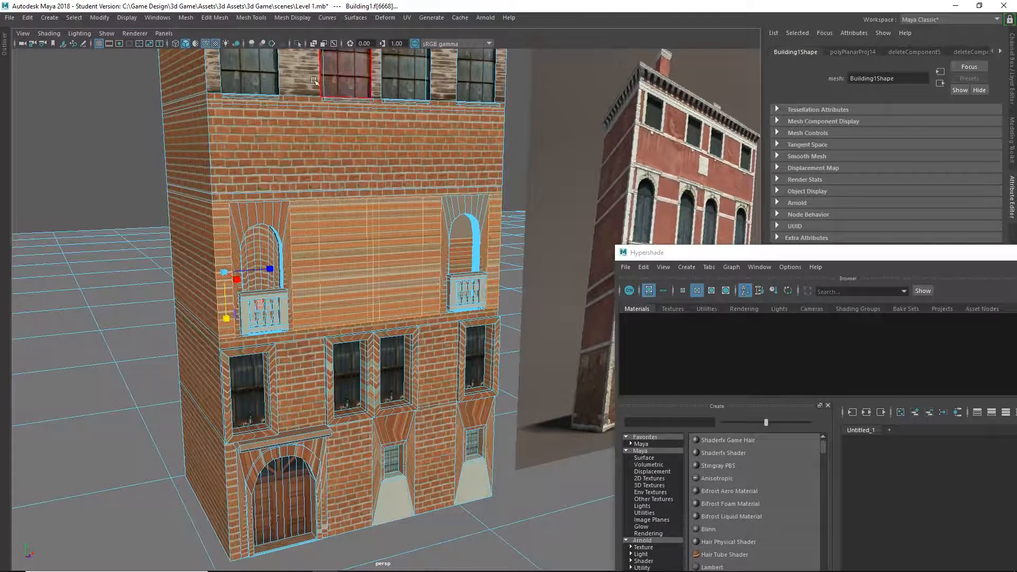
click(407, 18)
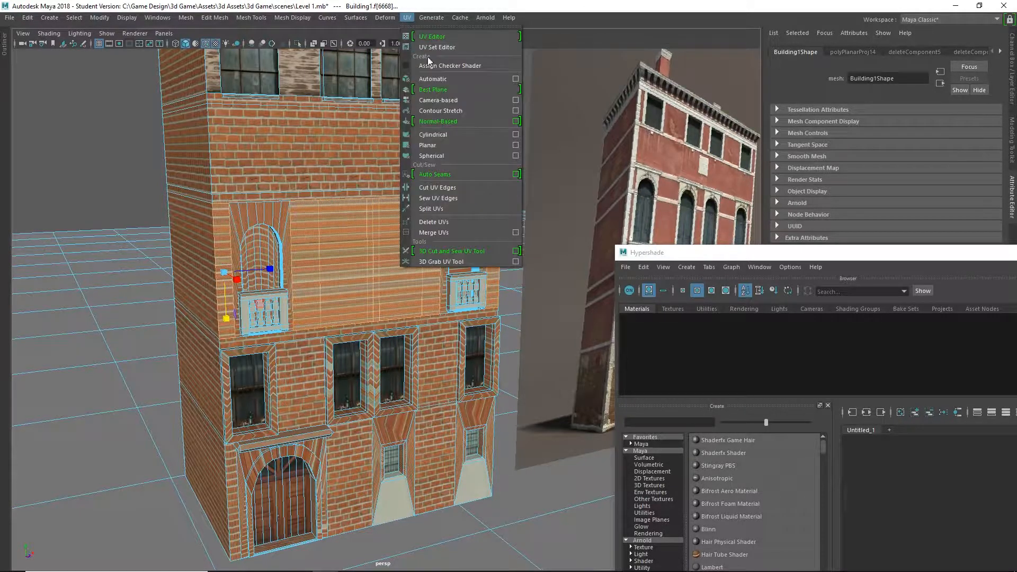
click(470, 151)
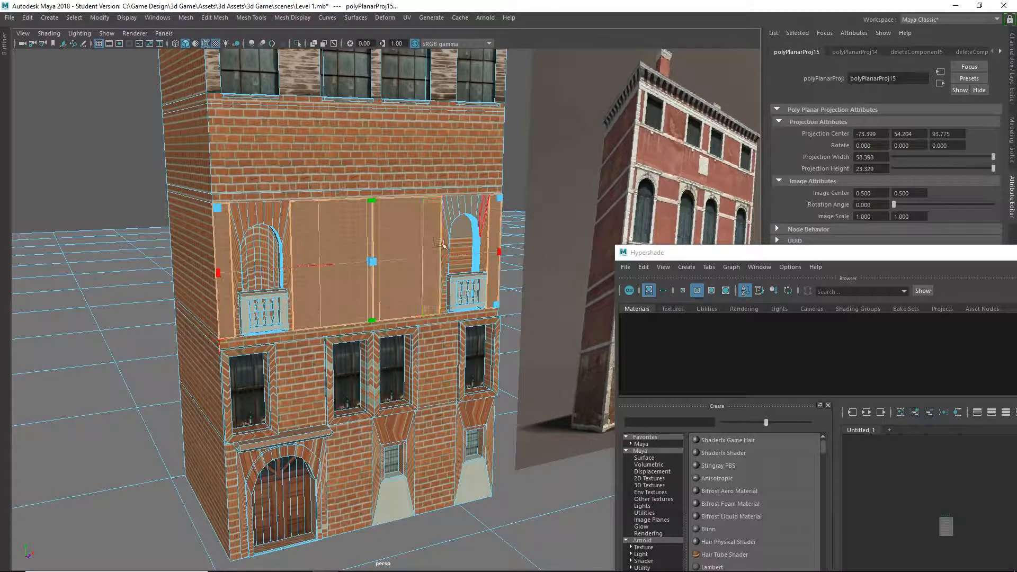
Enlarge the balcony-floor faces' planar projection to about 382 wide by 153 high.
drag(534, 184, 1005, 4)
scroll(456, 195, down, 10)
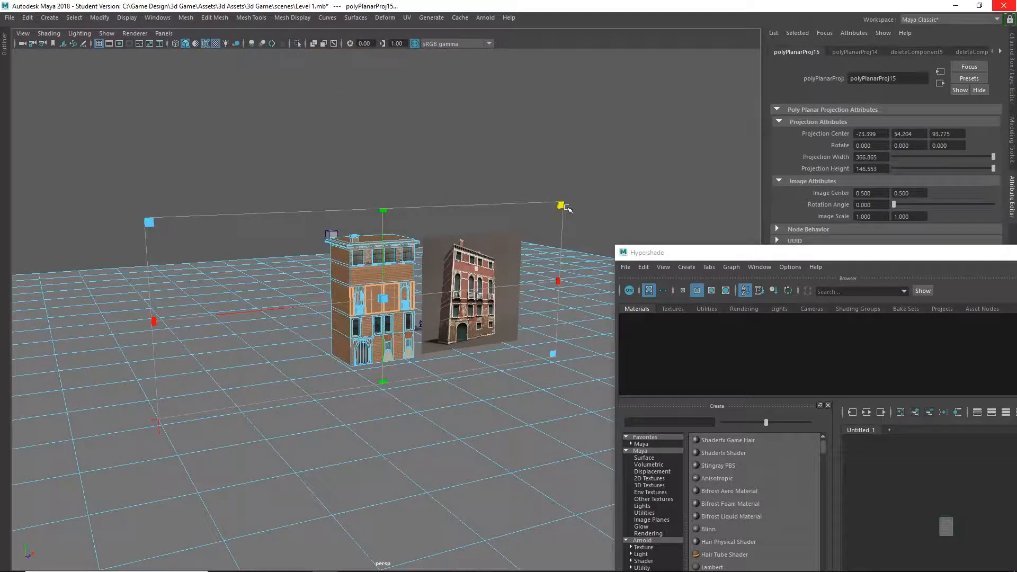
drag(567, 208, 558, 188)
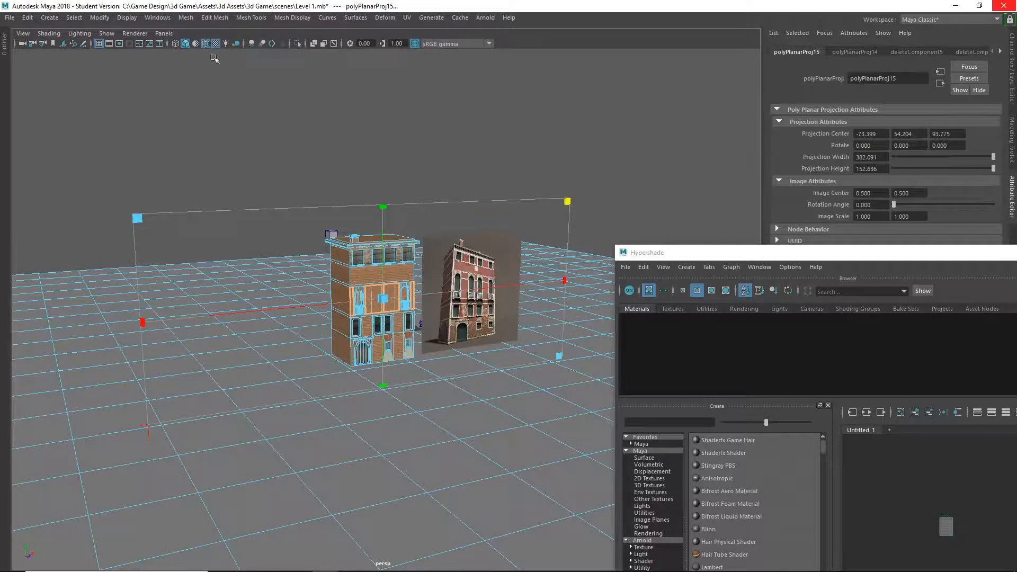
Open the UV Editor and place its window beside a close-up view of the balcony-floor wall.
click(162, 20)
mouse_move(199, 65)
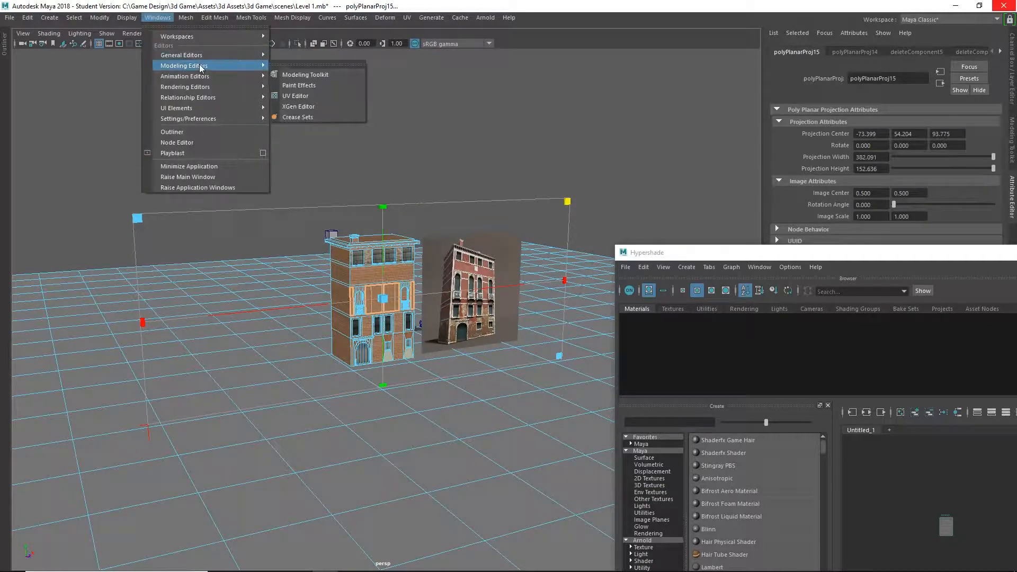
click(295, 96)
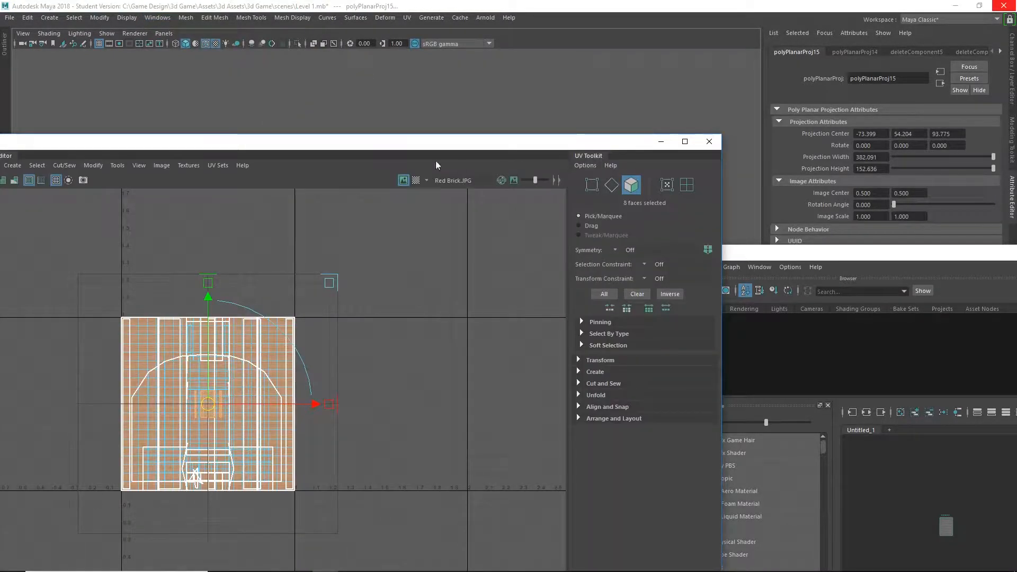
drag(392, 146, 443, 392)
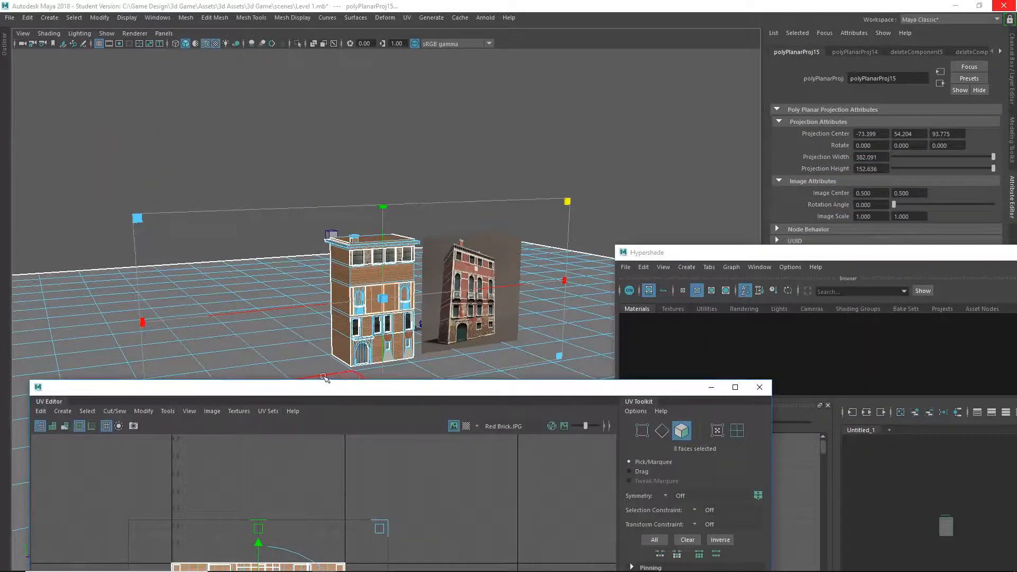
drag(324, 378, 577, 332)
scroll(368, 297, up, 15)
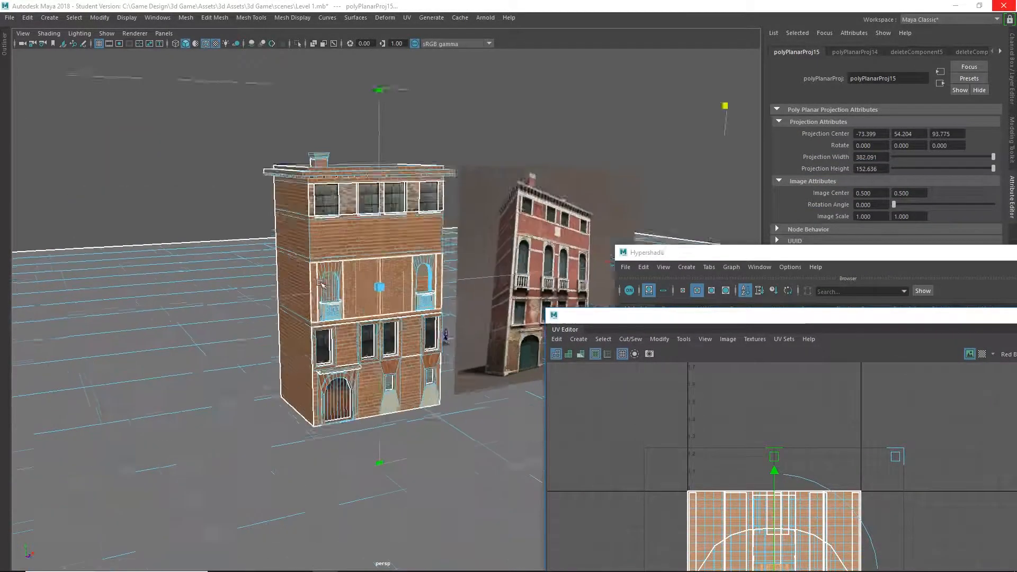
scroll(291, 215, down, 3)
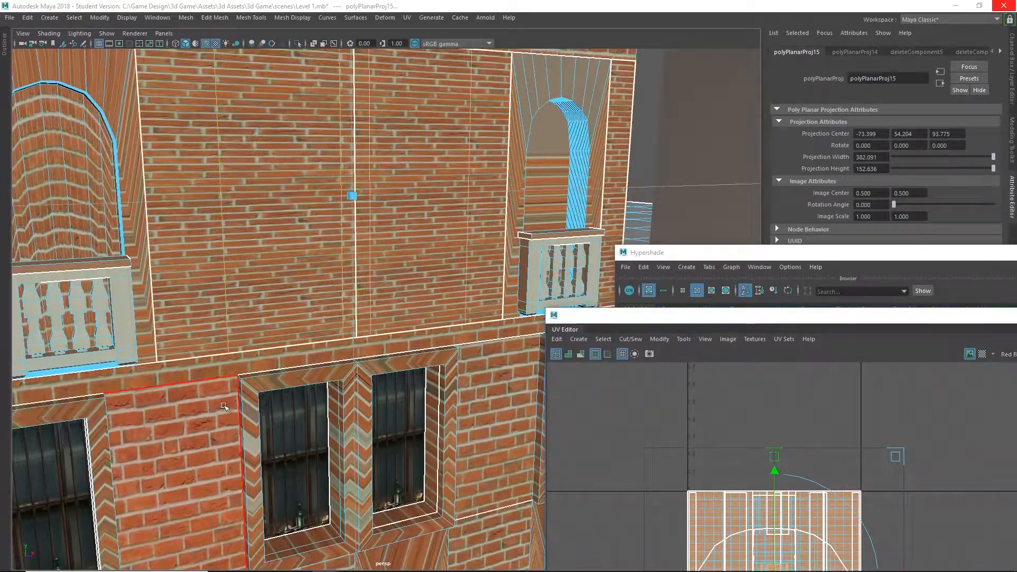
drag(792, 320, 732, 113)
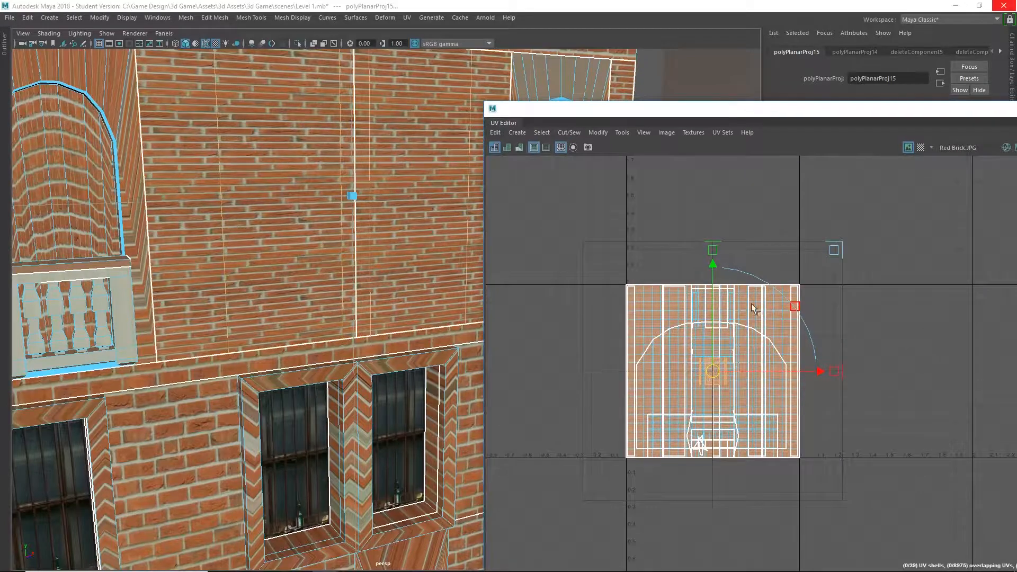
Scale the balcony-floor faces' UVs independently in width and height so their bricks match the size and proportions of the surrounding brickwork.
key(r)
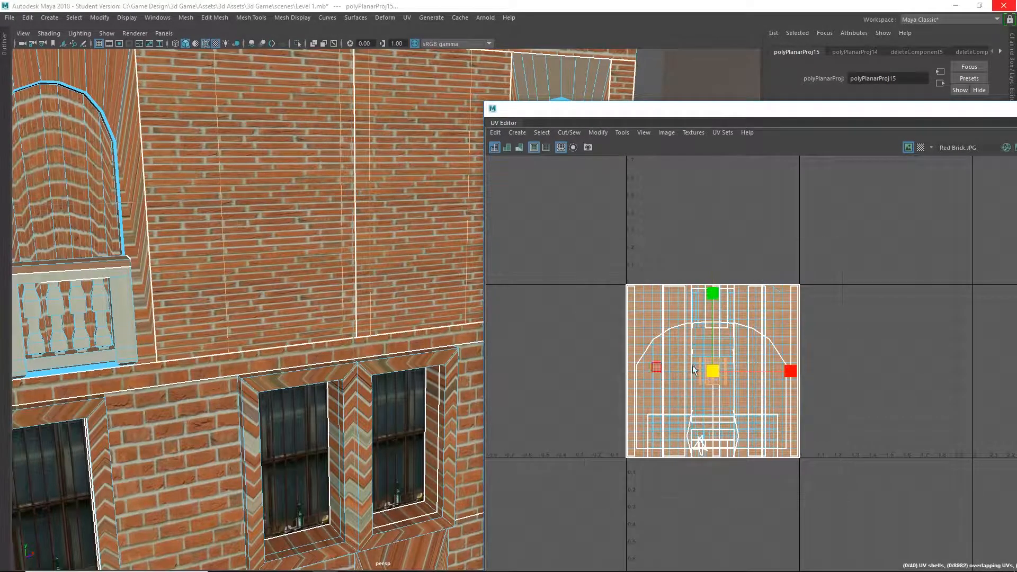
mouse_move(796, 371)
mouse_down()
mouse_move(851, 372)
mouse_move(782, 371)
mouse_up()
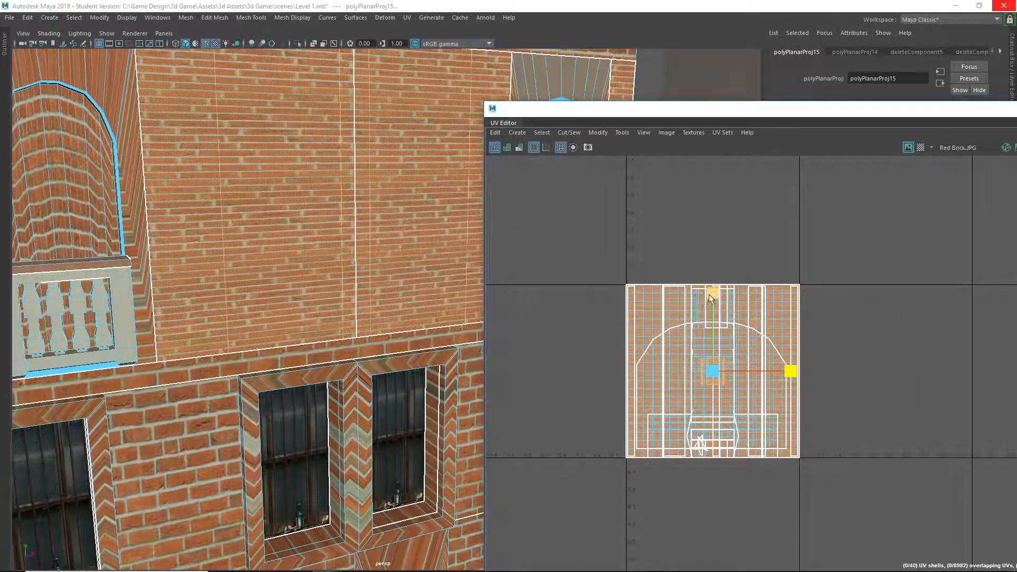
drag(709, 294, 704, 339)
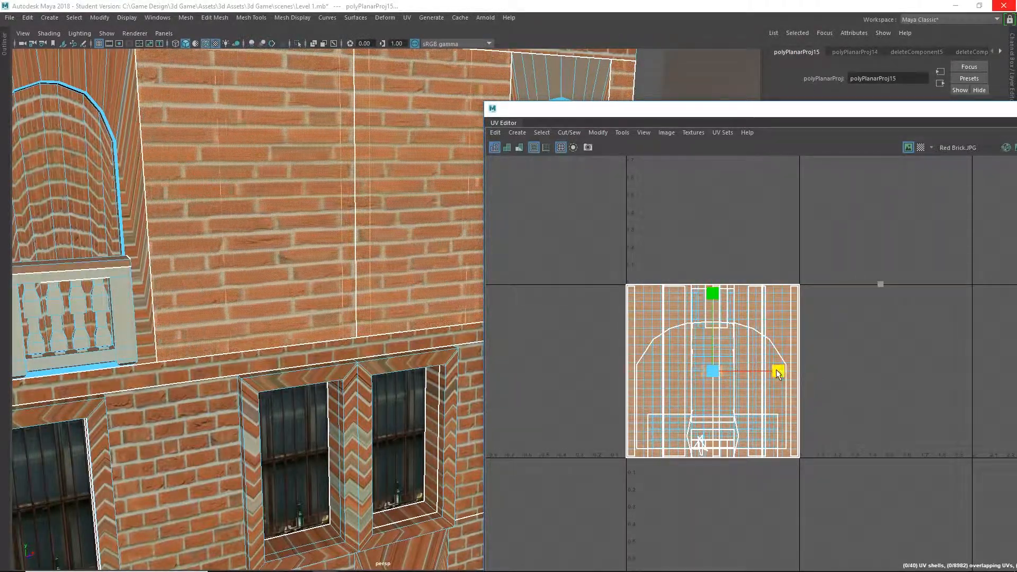
drag(777, 369, 851, 372)
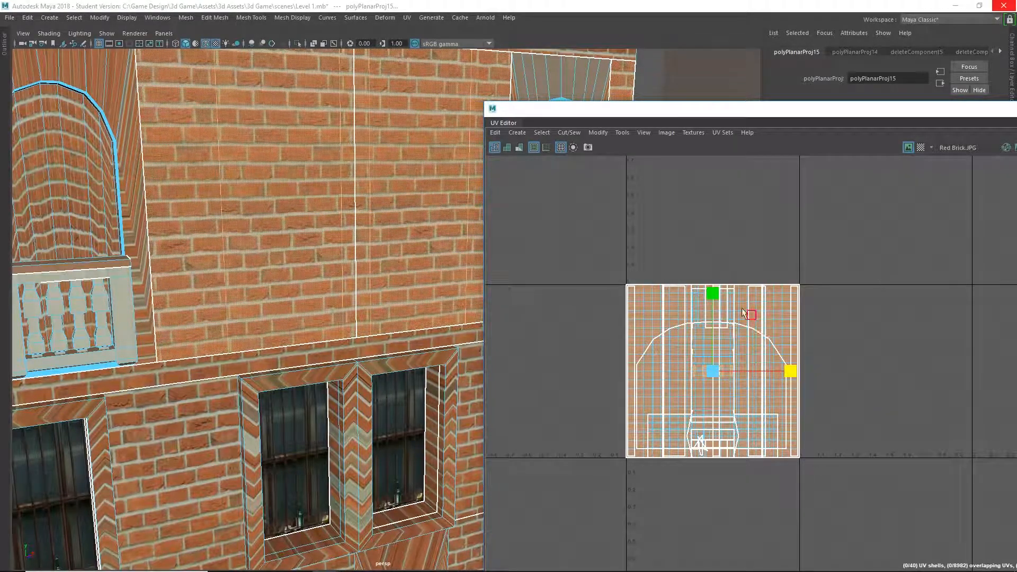
Deselect the balcony-floor faces and examine the brick scale across the whole facade from several angles.
scroll(269, 244, down, 5)
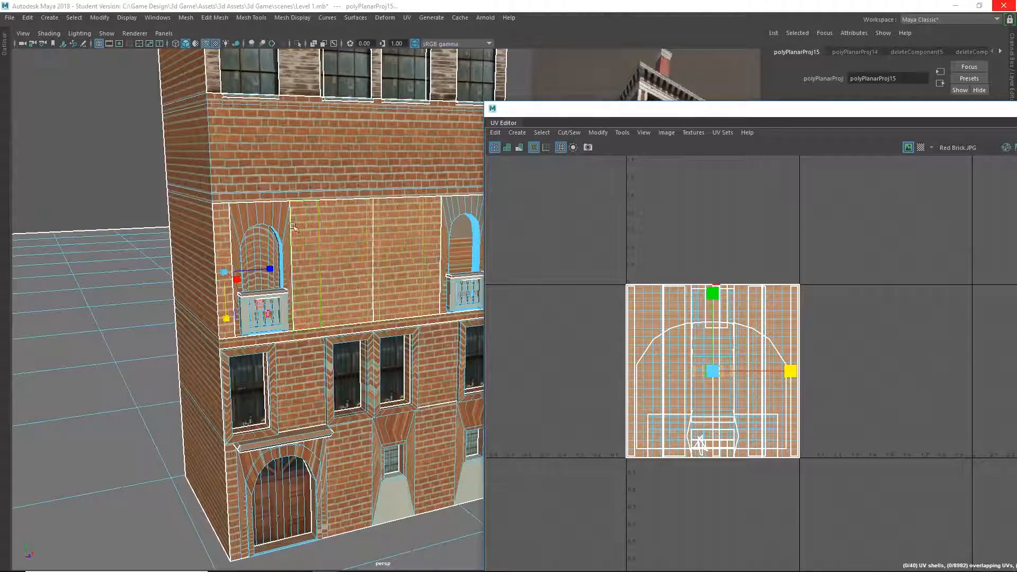
click(80, 157)
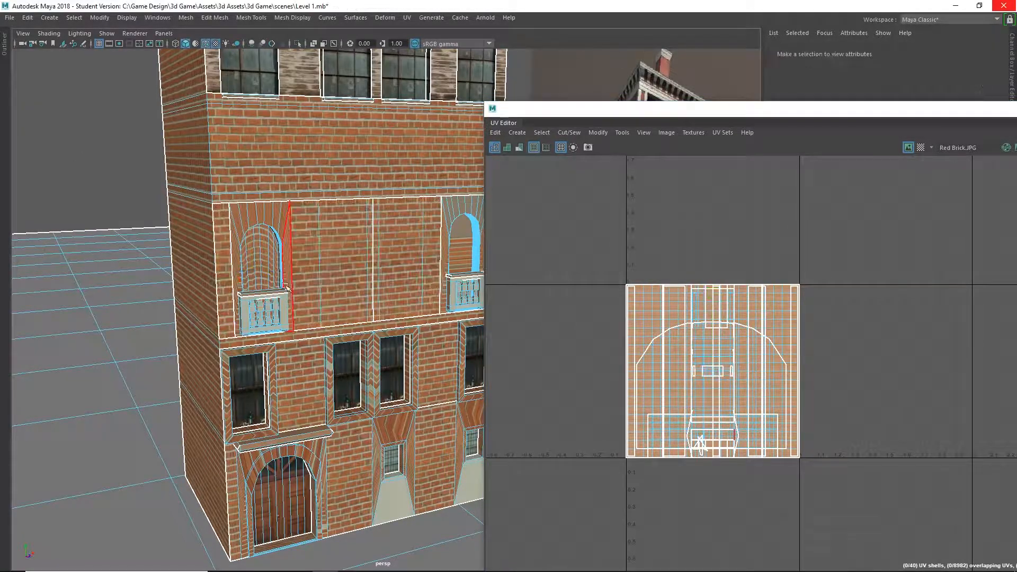
alt+drag(341, 310, 299, 300)
alt+middle_drag(299, 301, 204, 220)
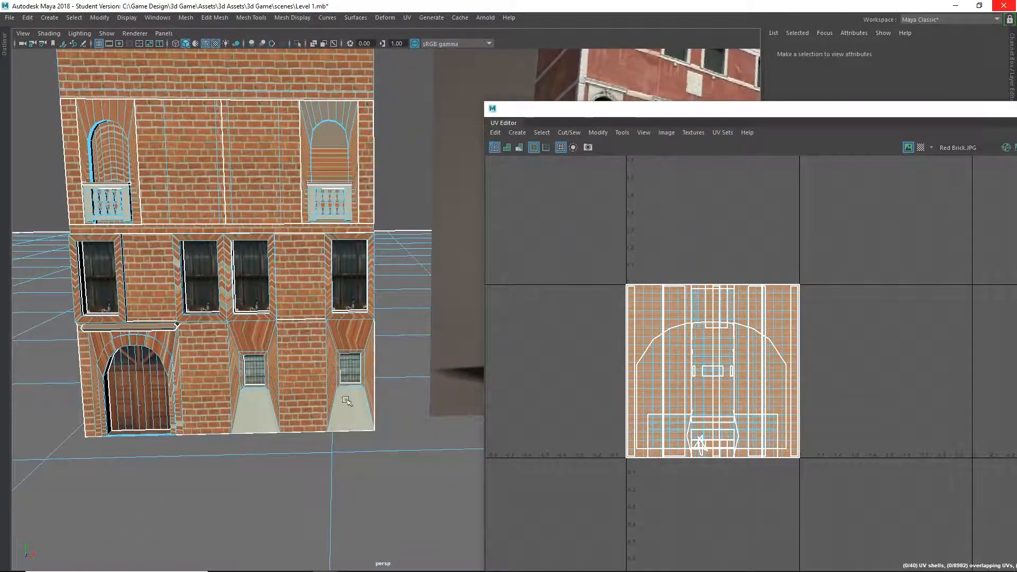
alt+middle_drag(288, 368, 288, 442)
alt+drag(291, 371, 310, 407)
alt+middle_drag(305, 380, 321, 366)
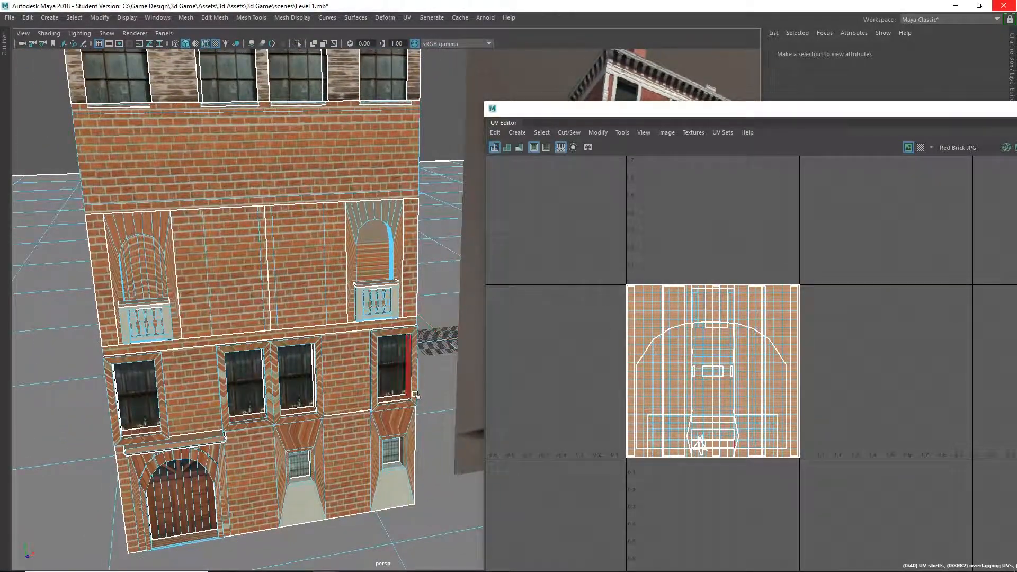
mouse_move(179, 395)
alt+mouse_down()
mouse_move(204, 388)
mouse_move(178, 392)
alt+mouse_up()
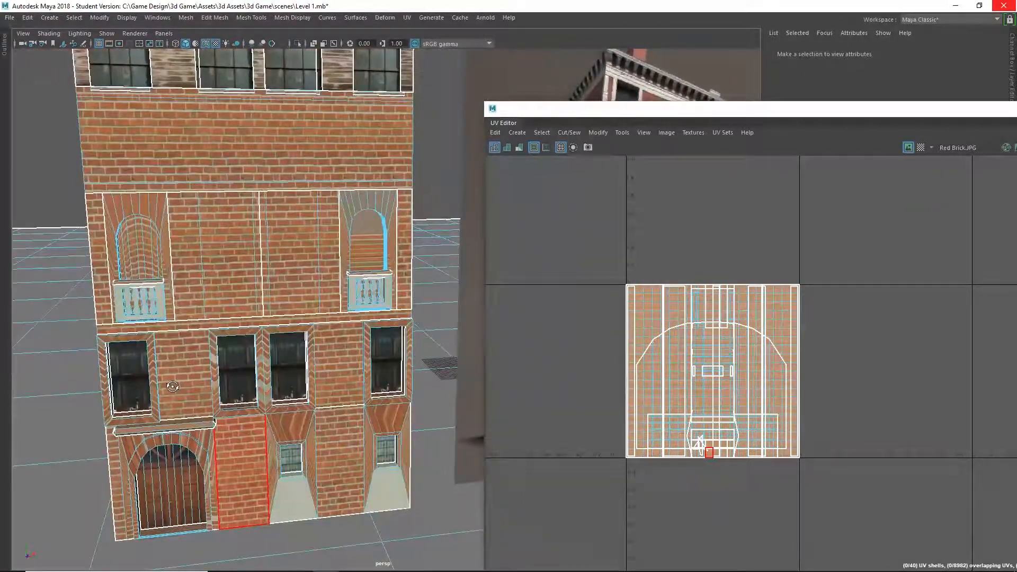